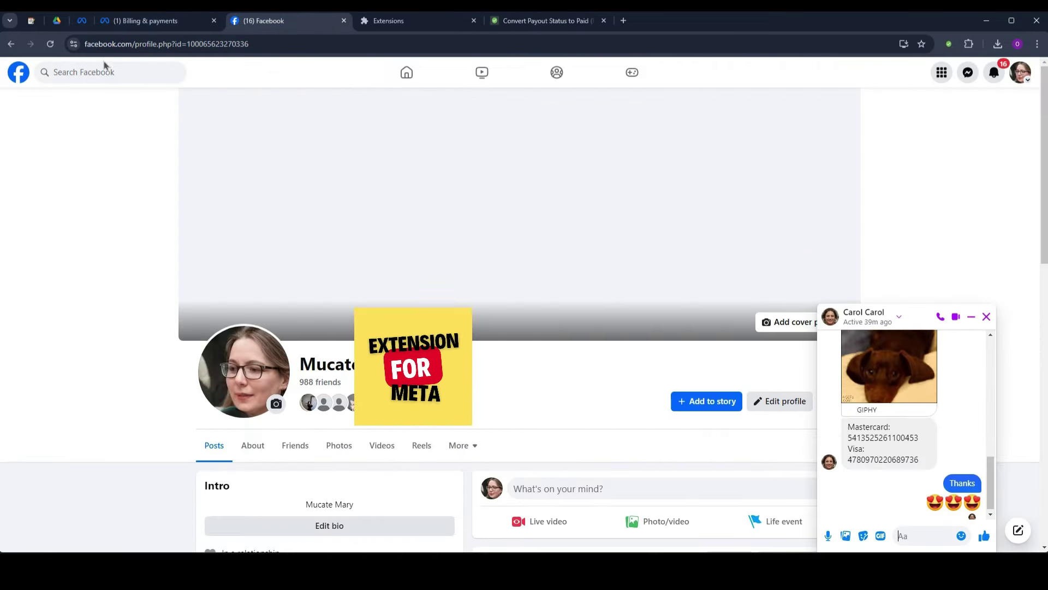
# Select 'Address Morocco' under Business info on the Billing & payments page for copying.
pyautogui.click(131, 22)
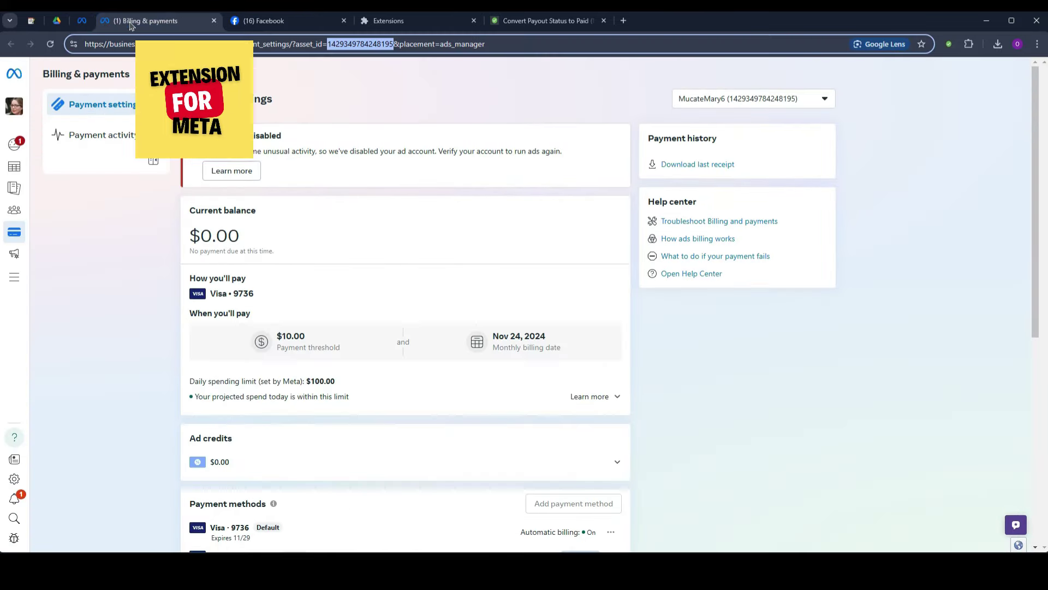
pyautogui.scroll(-7, 325, 413)
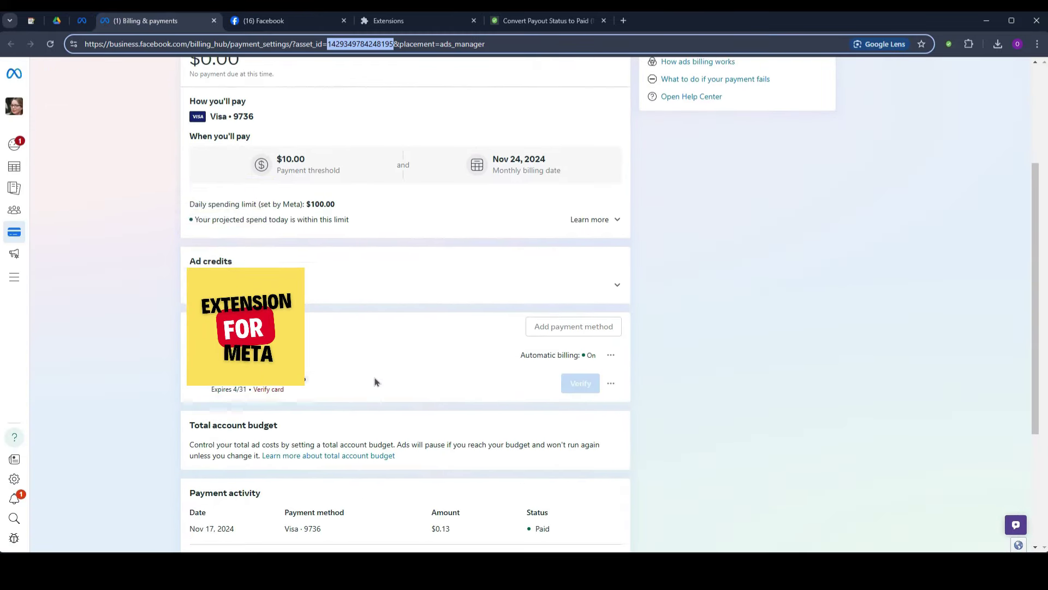
pyautogui.moveTo(340, 495); pyautogui.dragTo(402, 514)
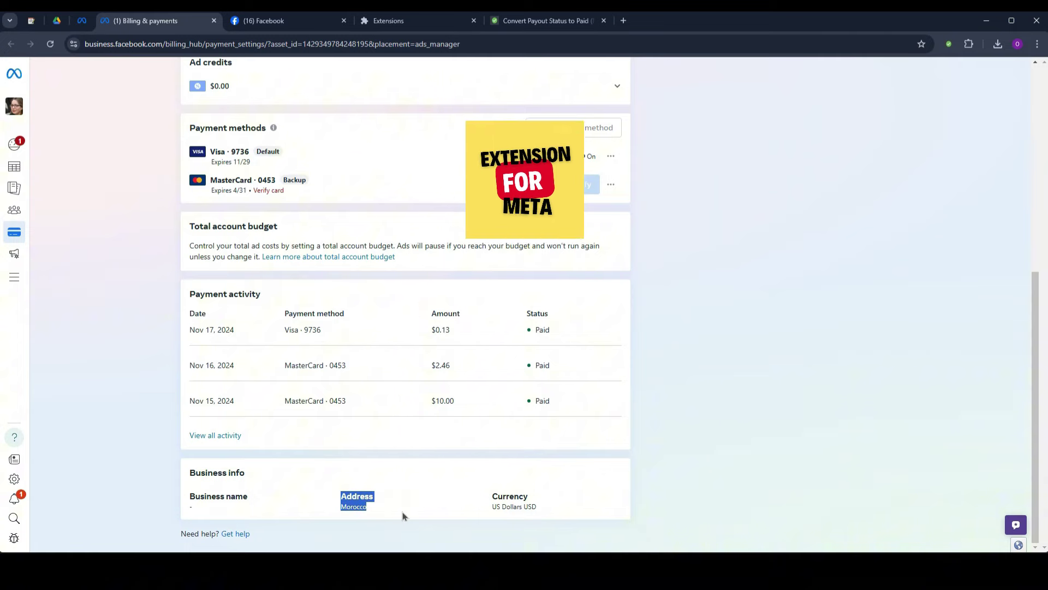
# Fill the recovery form's Payment information field with 'Address: Morocco'.
pyautogui.click(543, 21)
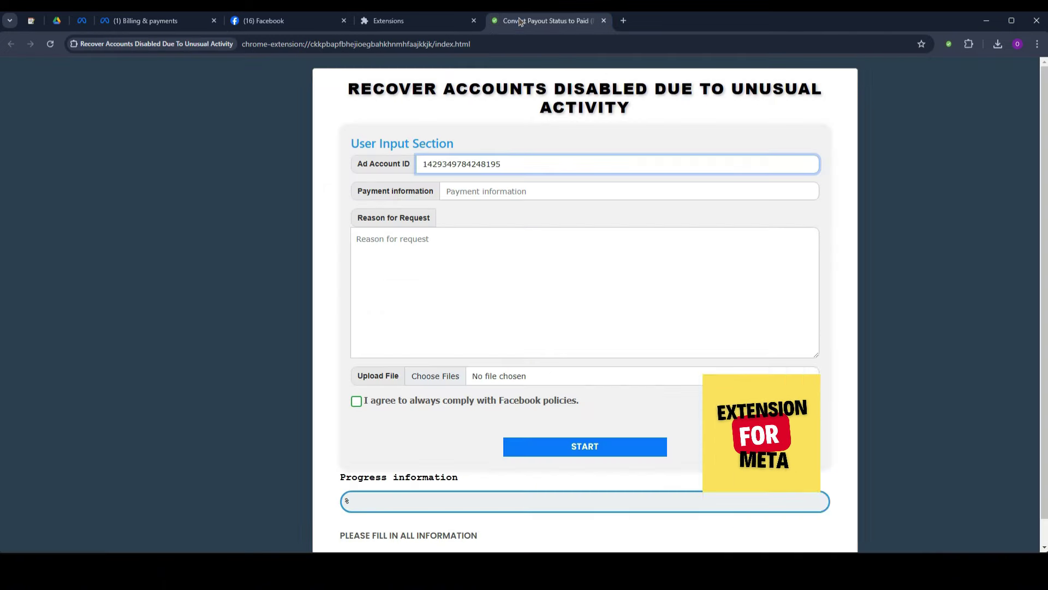
pyautogui.click(467, 193)
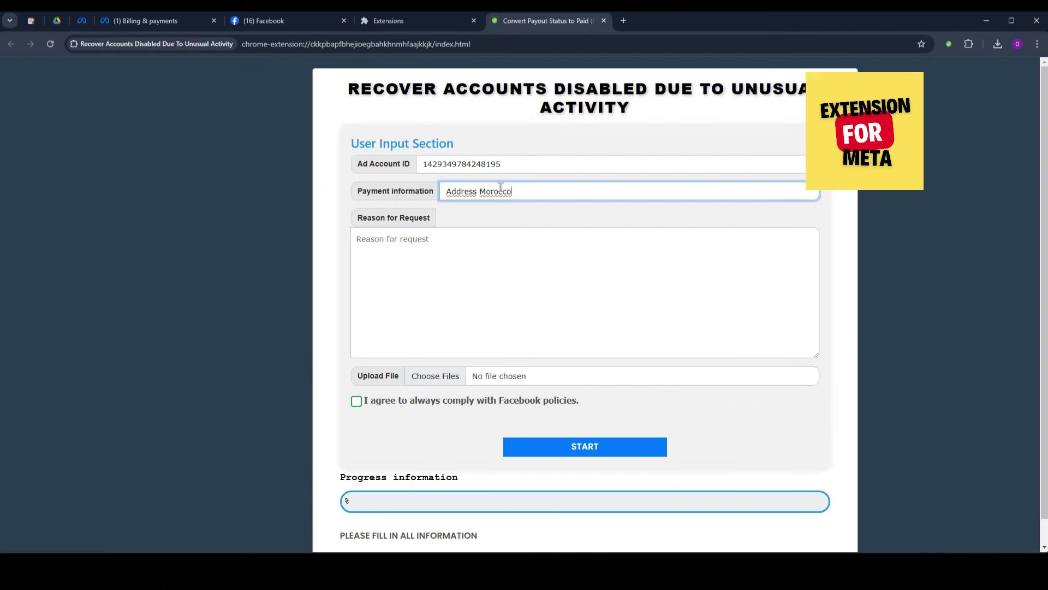
pyautogui.press('Left')
pyautogui.write(':')
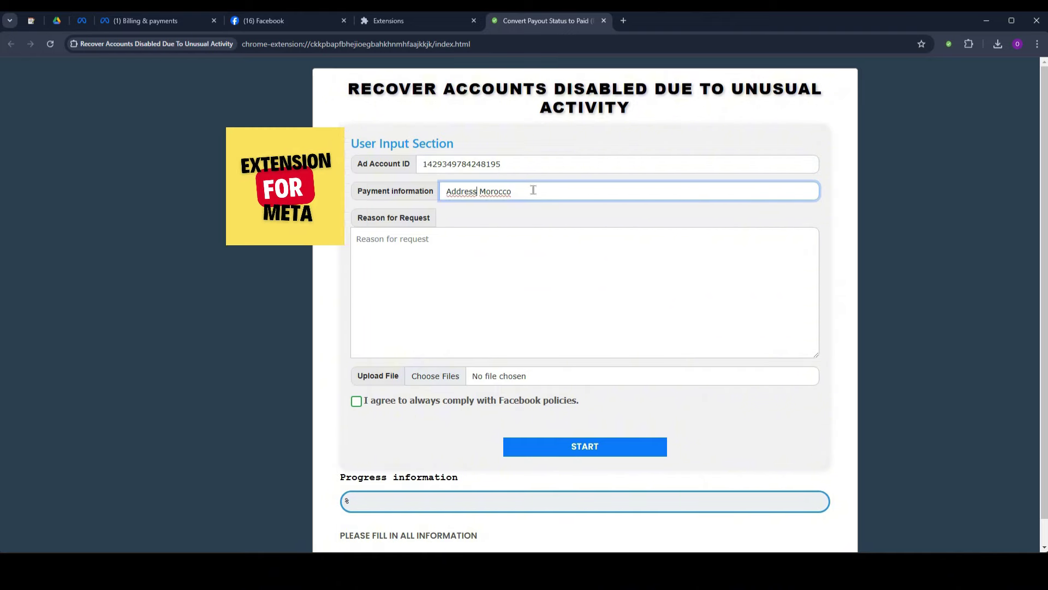
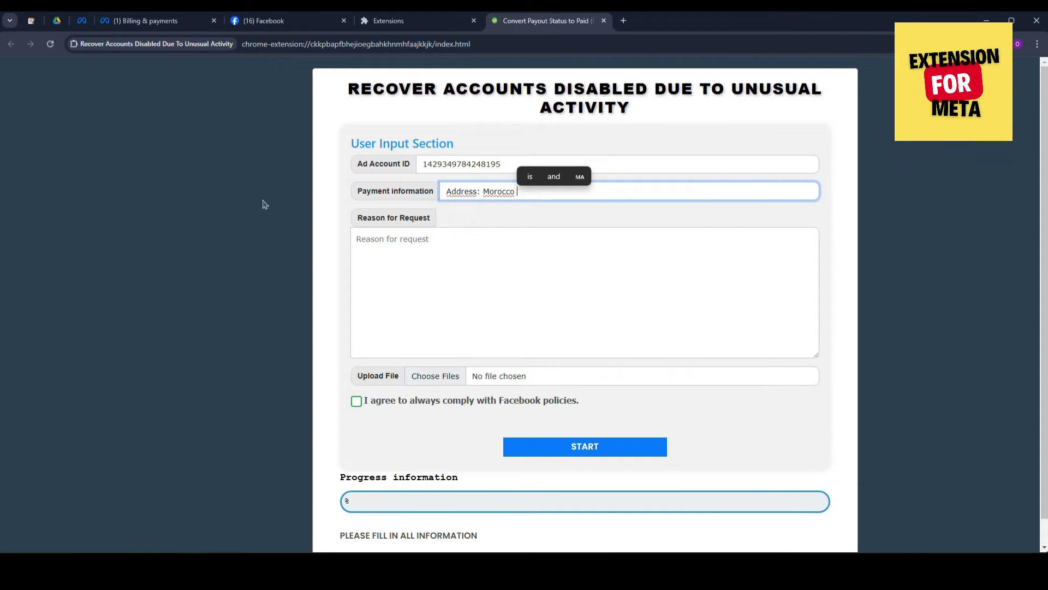
# Switch from the recovery form to the Meta Billing & payments page listing the payment methods.
pyautogui.click(263, 22)
pyautogui.click(170, 22)
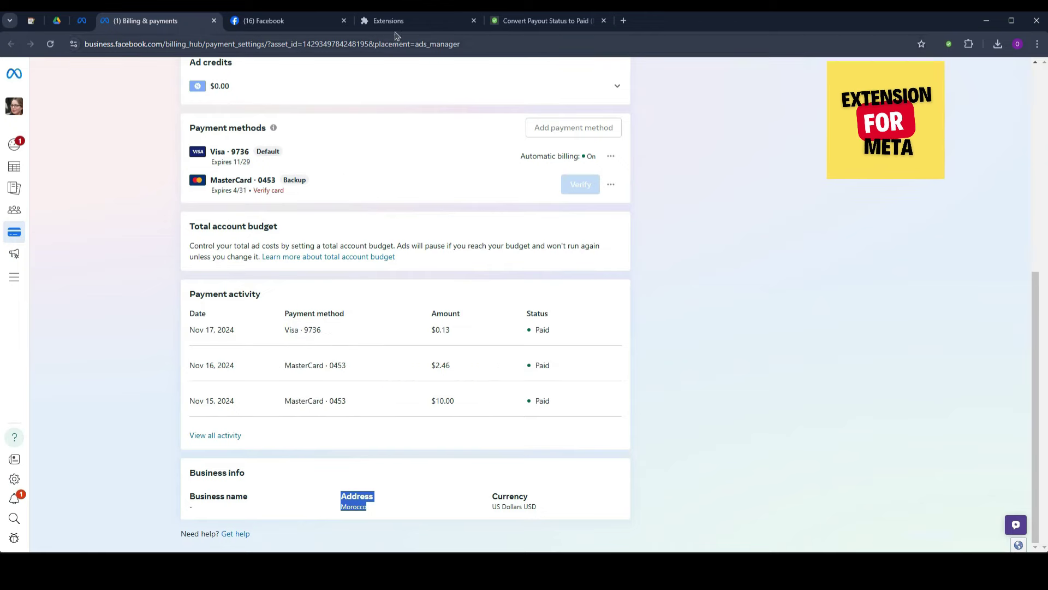
# Select the whole Mastercard and Visa card details message in the Facebook Messenger chat.
pyautogui.click(259, 25)
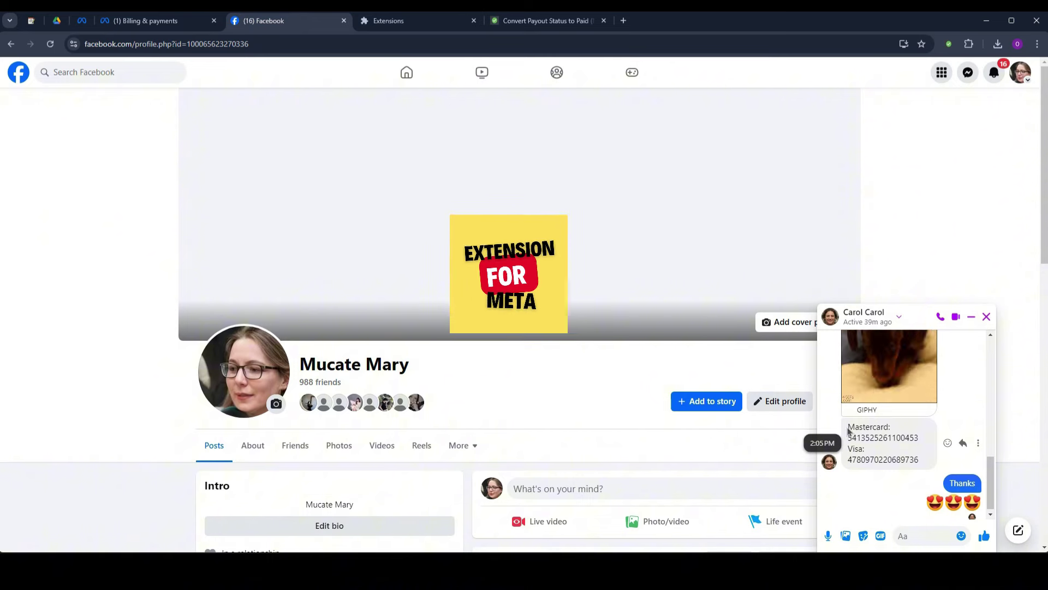
pyautogui.tripleClick(849, 432)
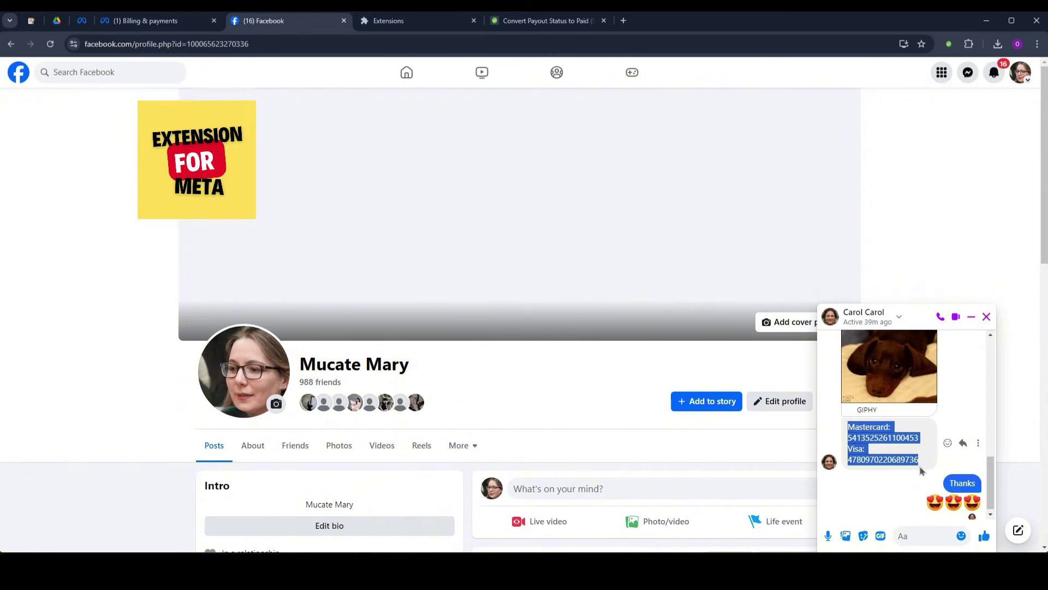
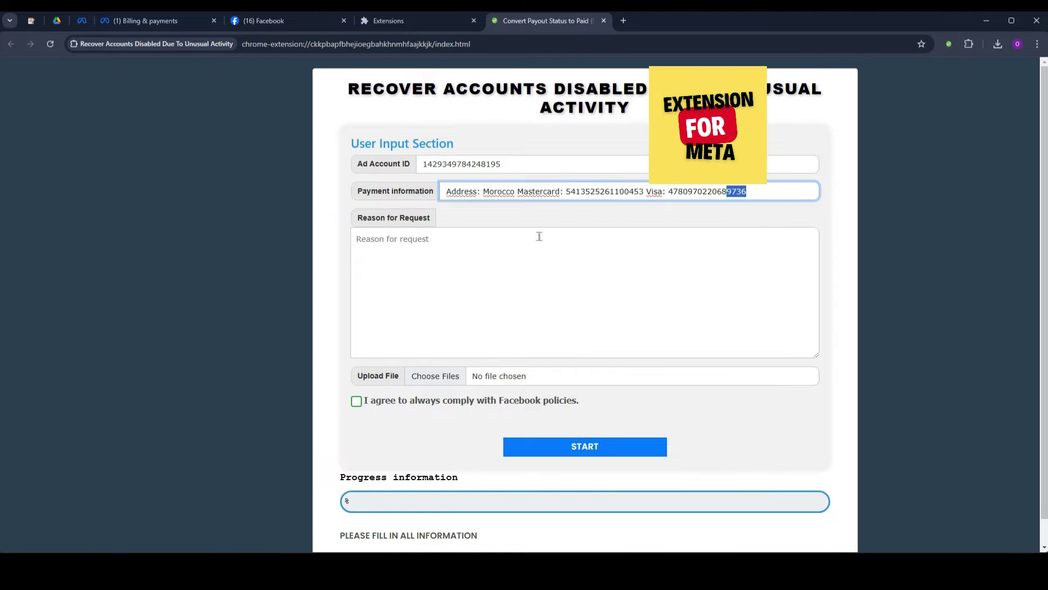
pyautogui.click(124, 24)
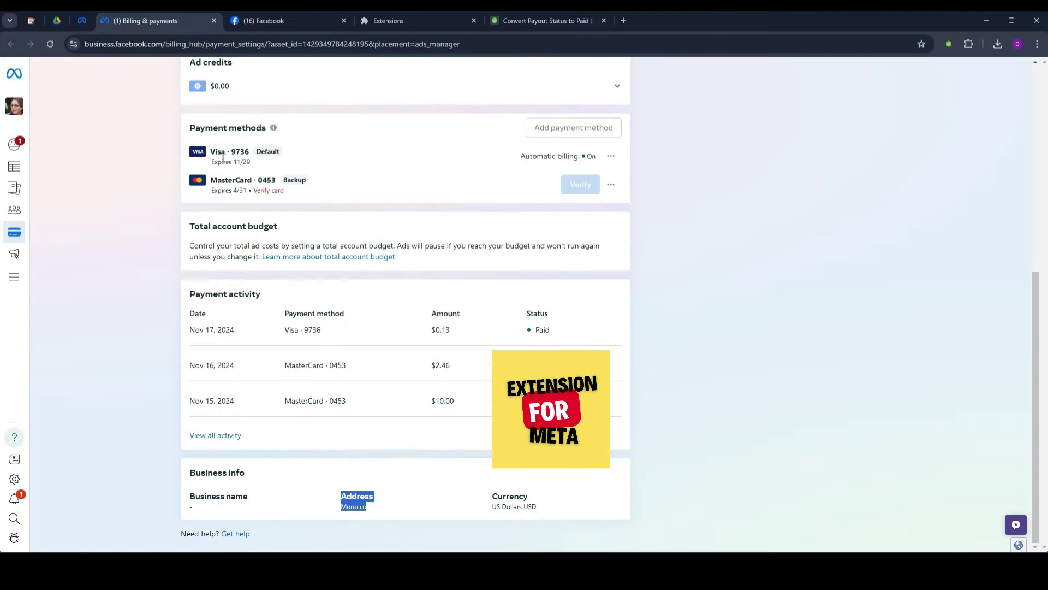
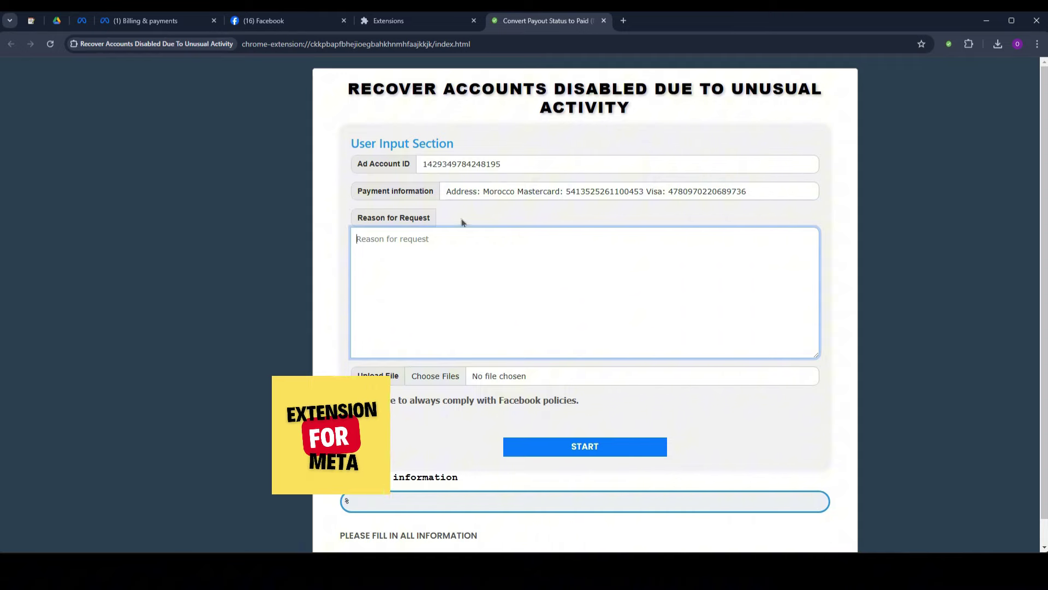
# Paste the prepared appeal letter from aNotepad into Reason for Request and enlarge the box to show it all.
pyautogui.click(29, 21)
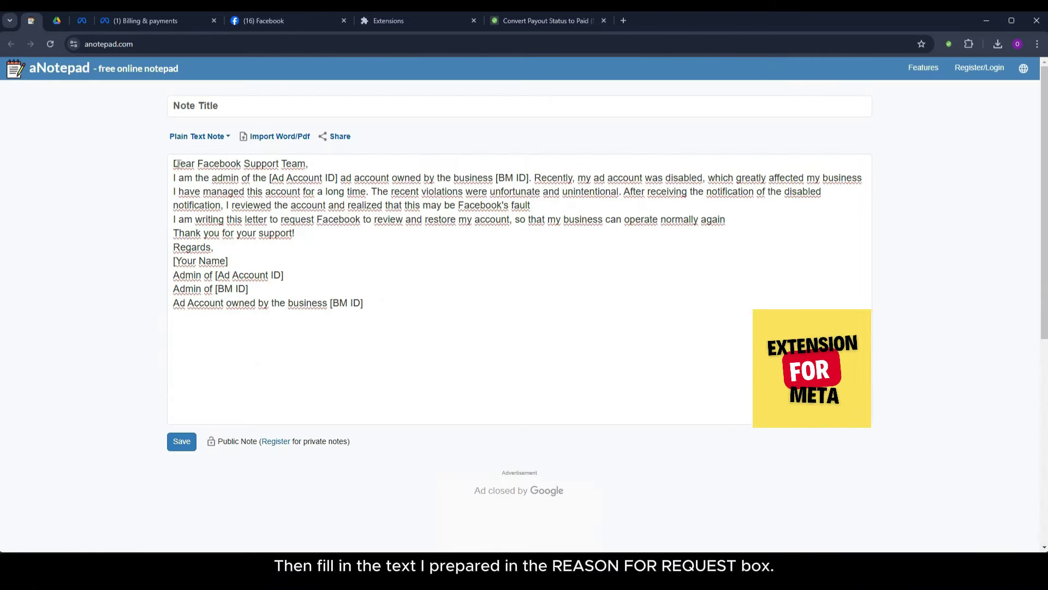
pyautogui.click(409, 303)
pyautogui.hotkey('ctrl', 'a')
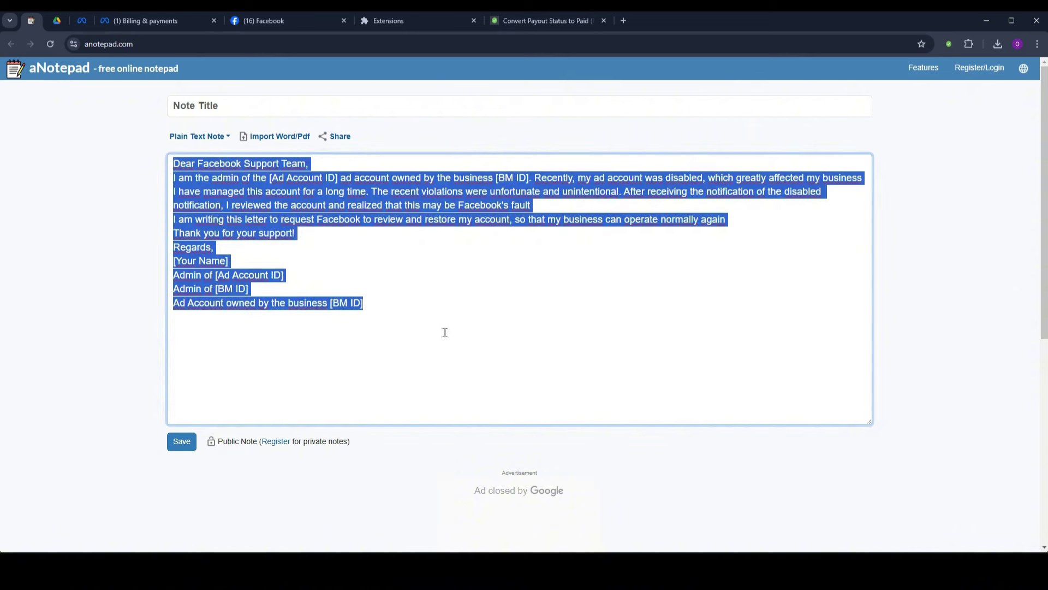
pyautogui.click(538, 21)
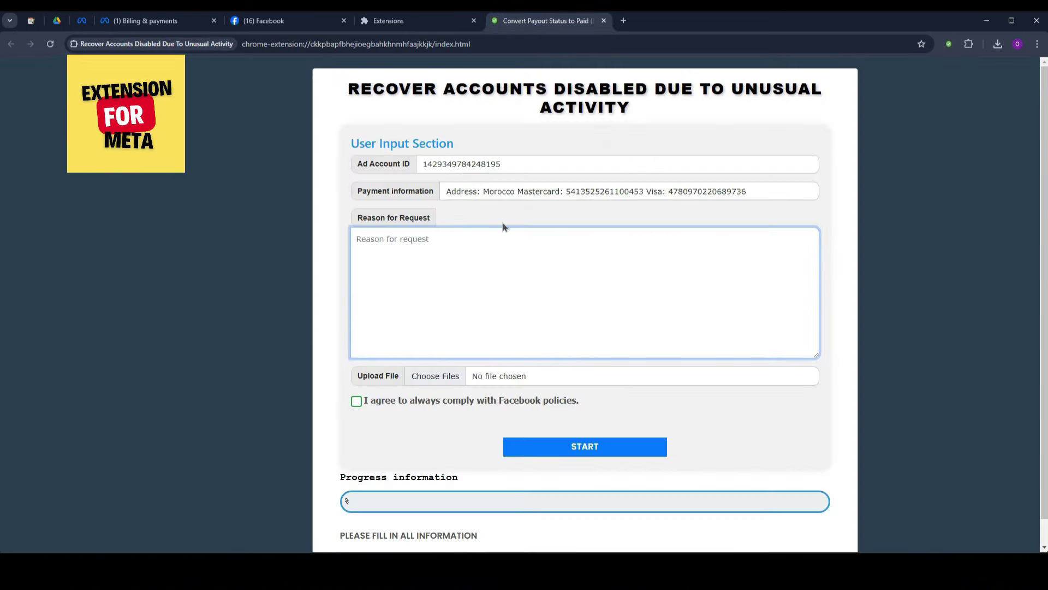
pyautogui.hotkey('ctrl', 'v')
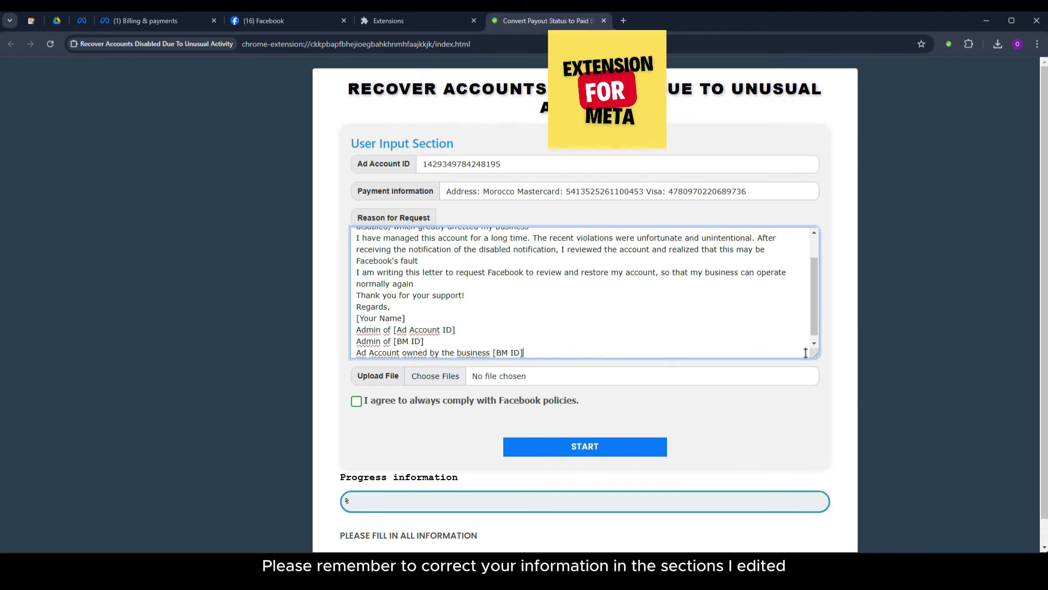
pyautogui.moveTo(816, 355); pyautogui.dragTo(819, 405)
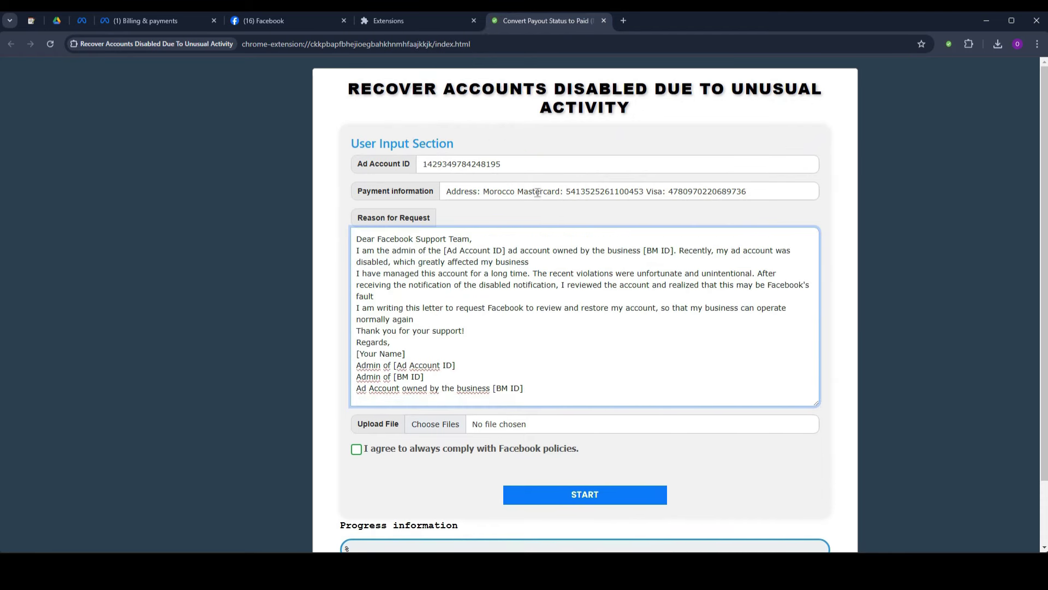
# Replace the letter's [Ad Account ID] placeholder with the account ID and the BM ID placeholder with 'NO'.
pyautogui.doubleClick(516, 169)
pyautogui.hotkey('ctrl', 'c')
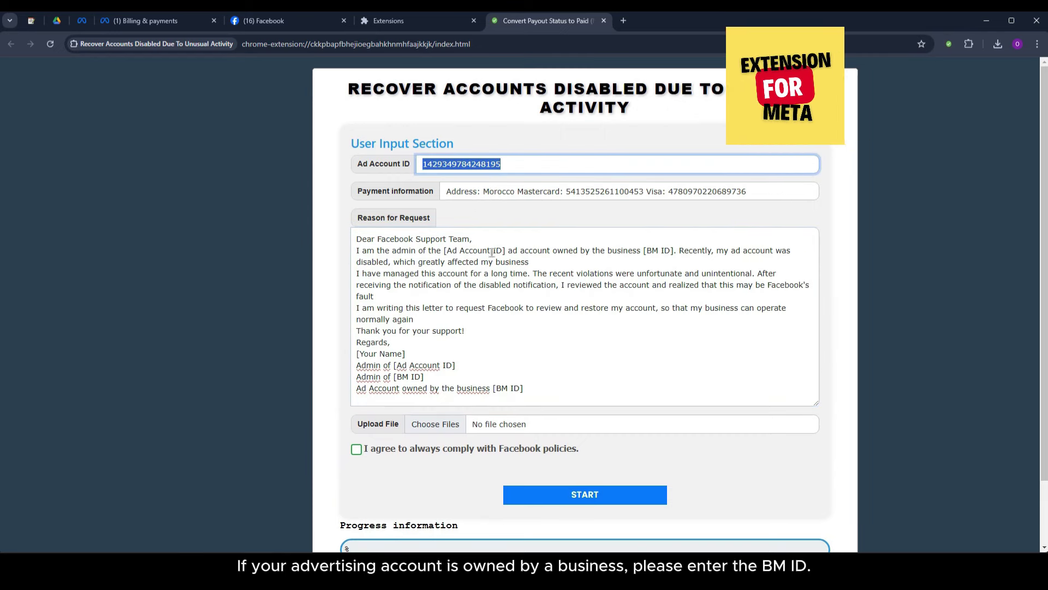
pyautogui.moveTo(447, 250); pyautogui.dragTo(501, 250)
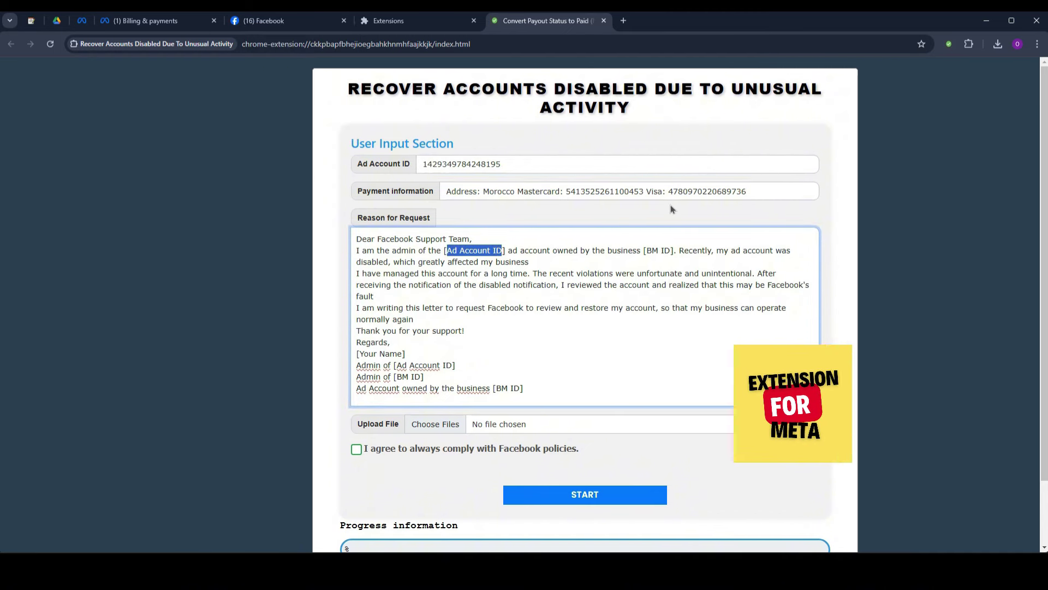
pyautogui.hotkey('ctrl', 'v')
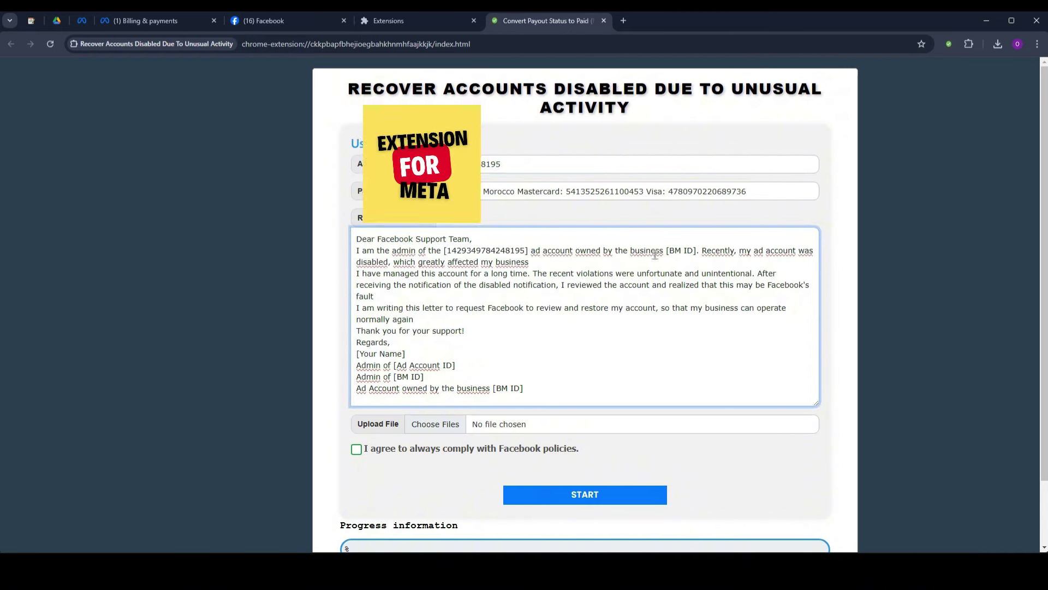
pyautogui.moveTo(669, 250); pyautogui.dragTo(694, 249)
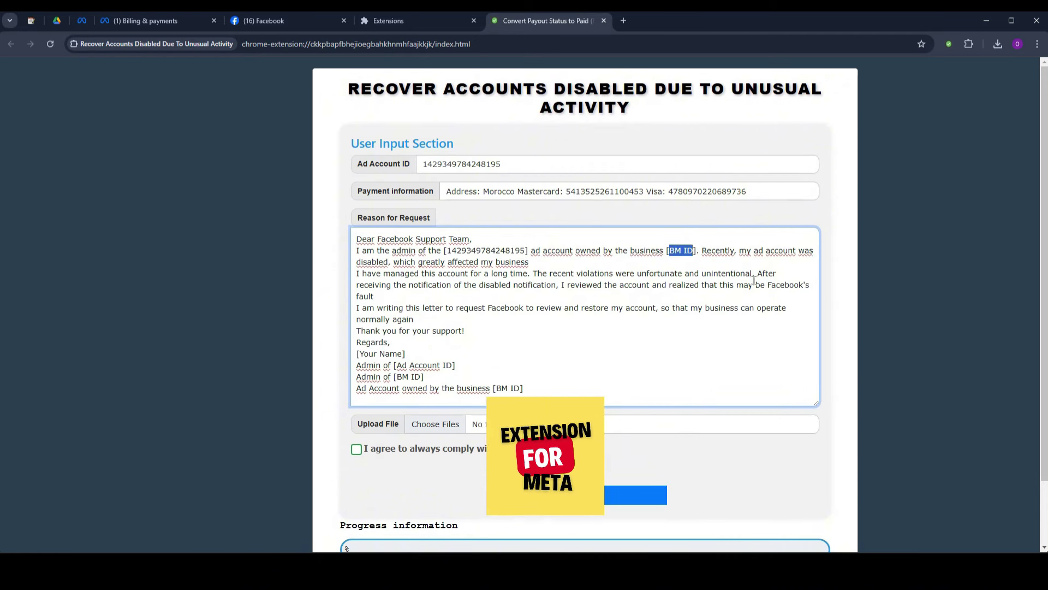
pyautogui.write('NO')
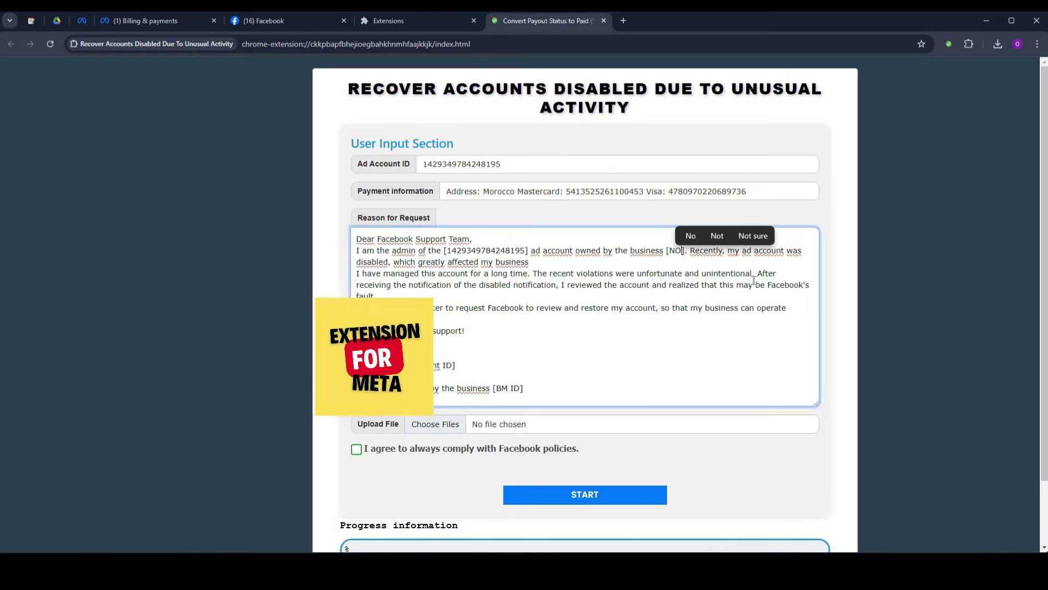
pyautogui.click(724, 341)
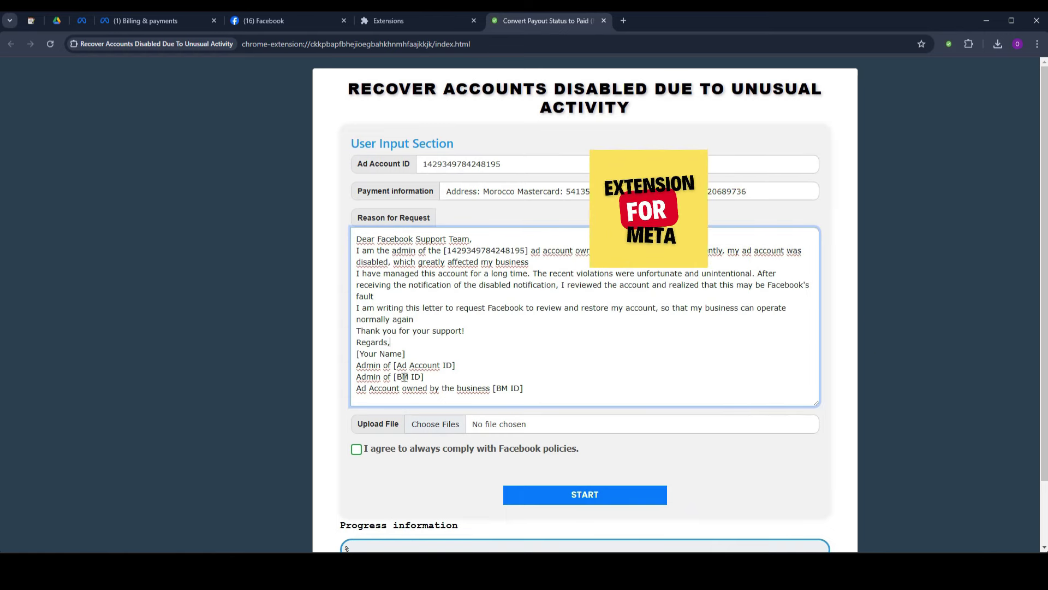
# Set the last line's BM ID to 'NO' and paste the ad account ID into the Admin line.
pyautogui.click(418, 376)
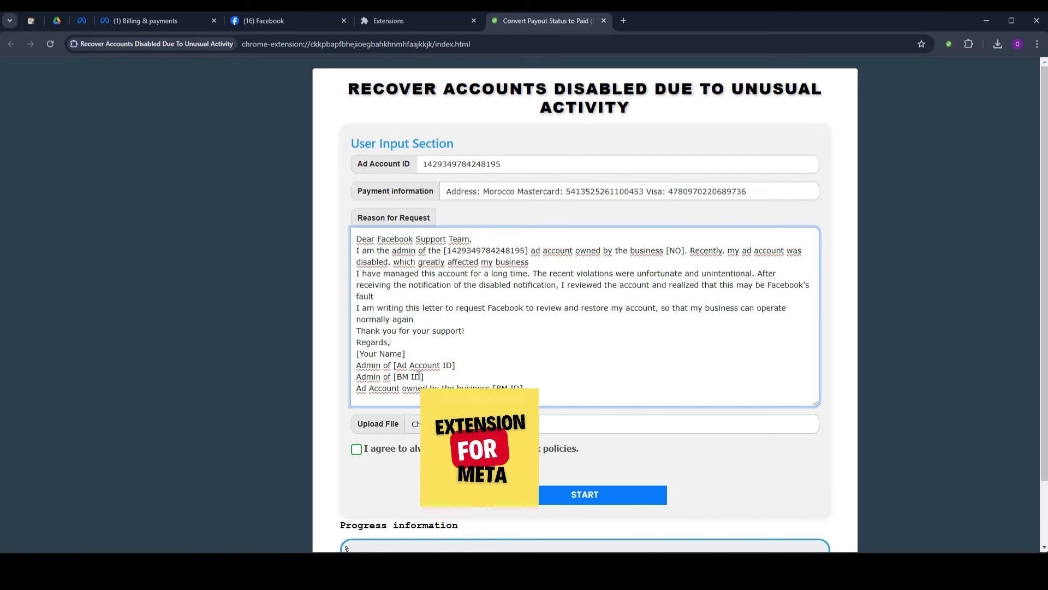
pyautogui.press('BackSpace')
pyautogui.press('BackSpace')
pyautogui.press('BackSpace')
pyautogui.press('BackSpace')
pyautogui.press('BackSpace')
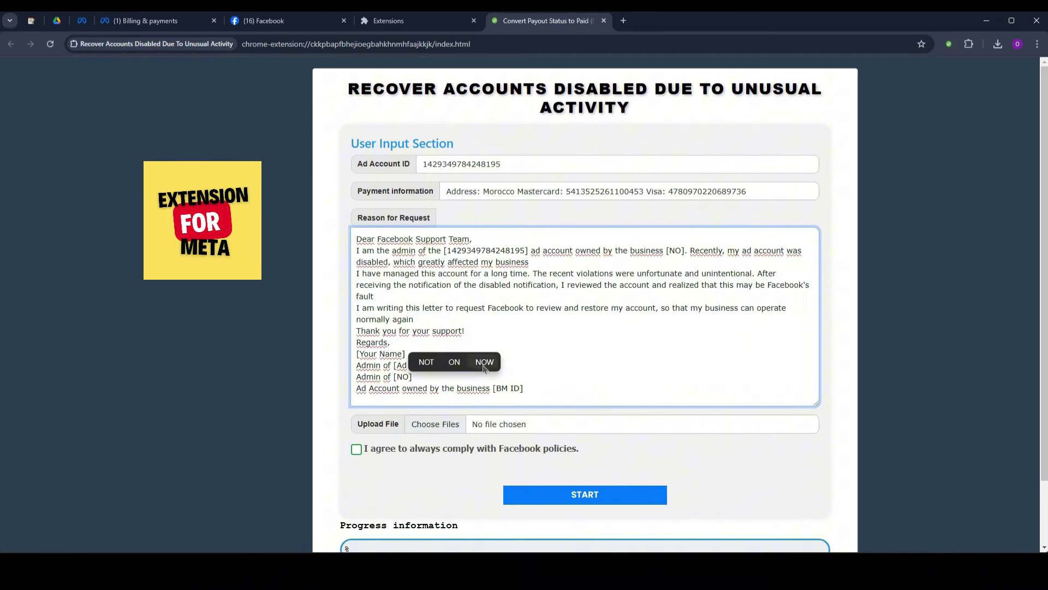
pyautogui.moveTo(496, 389); pyautogui.dragTo(520, 388)
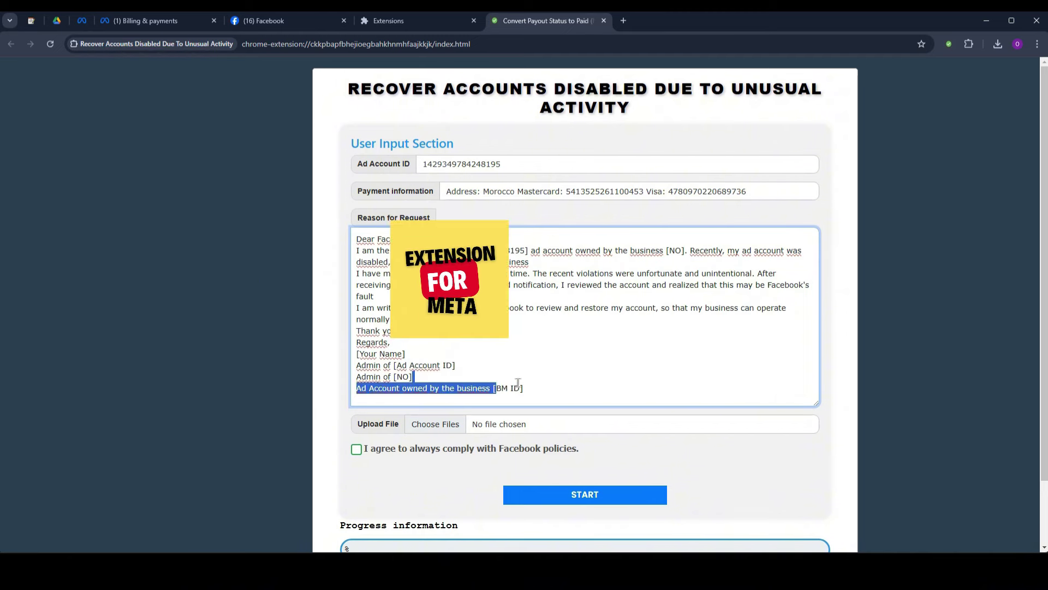
pyautogui.write('NO')
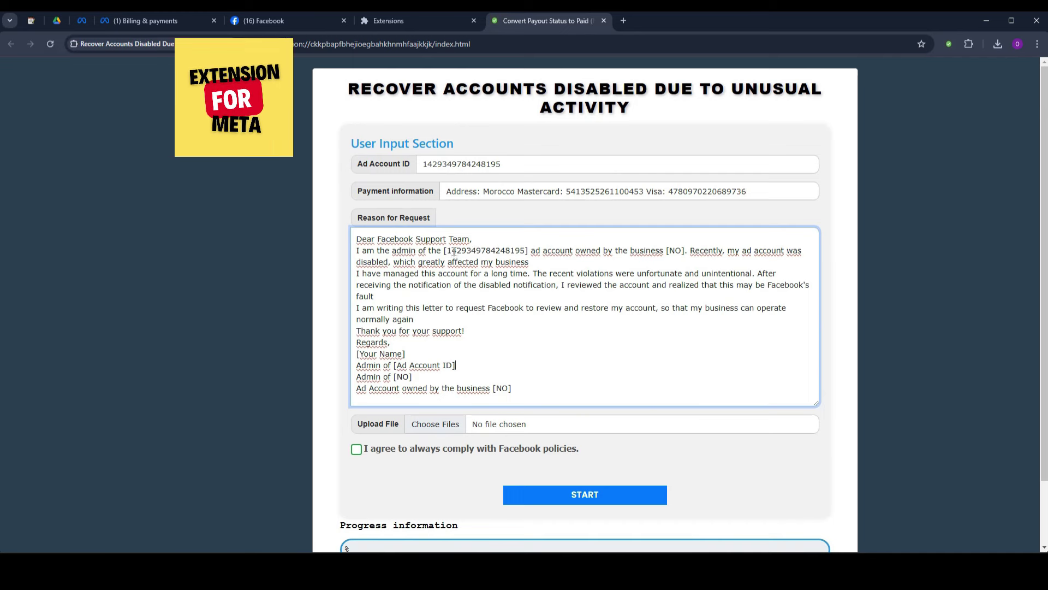
pyautogui.moveTo(448, 251); pyautogui.dragTo(529, 249)
pyautogui.hotkey('ctrl', 'c')
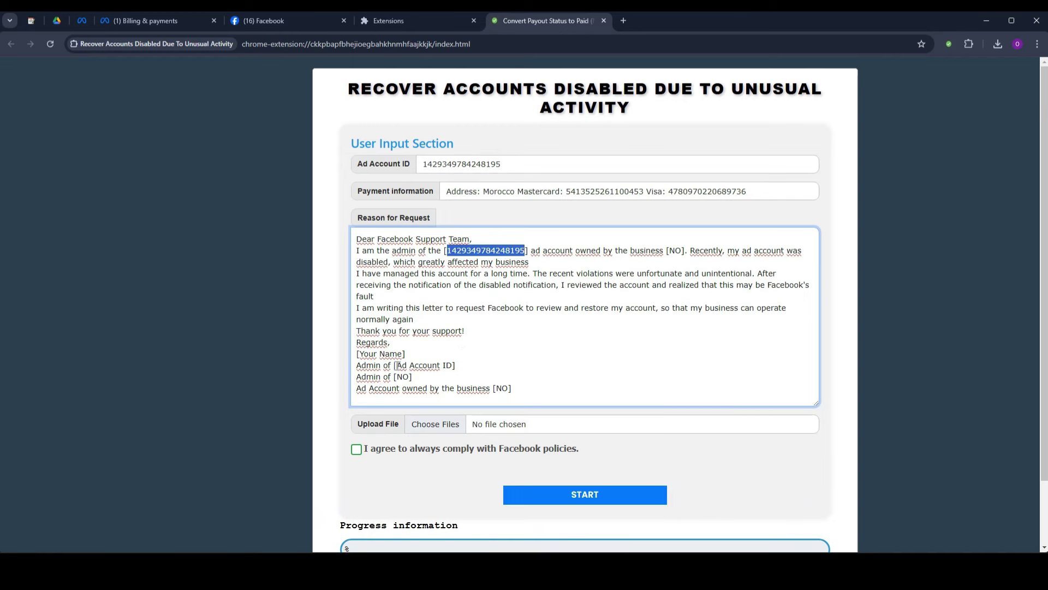
pyautogui.moveTo(440, 359); pyautogui.dragTo(452, 366)
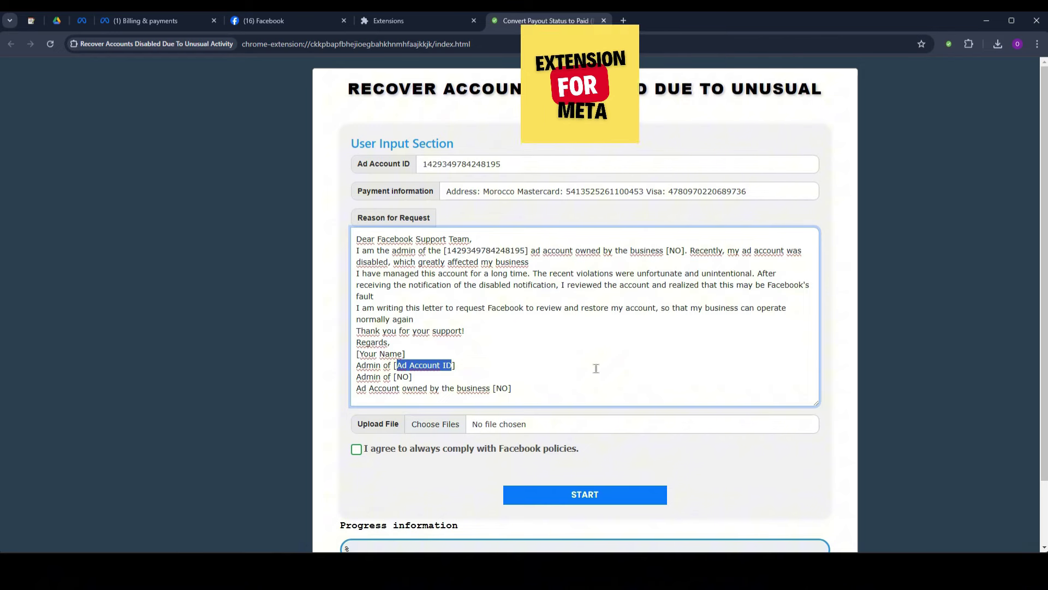
pyautogui.hotkey('ctrl', 'v')
# Take the profile owner's name from Facebook and enter it in place of the letter's [Your Name].
pyautogui.click(262, 20)
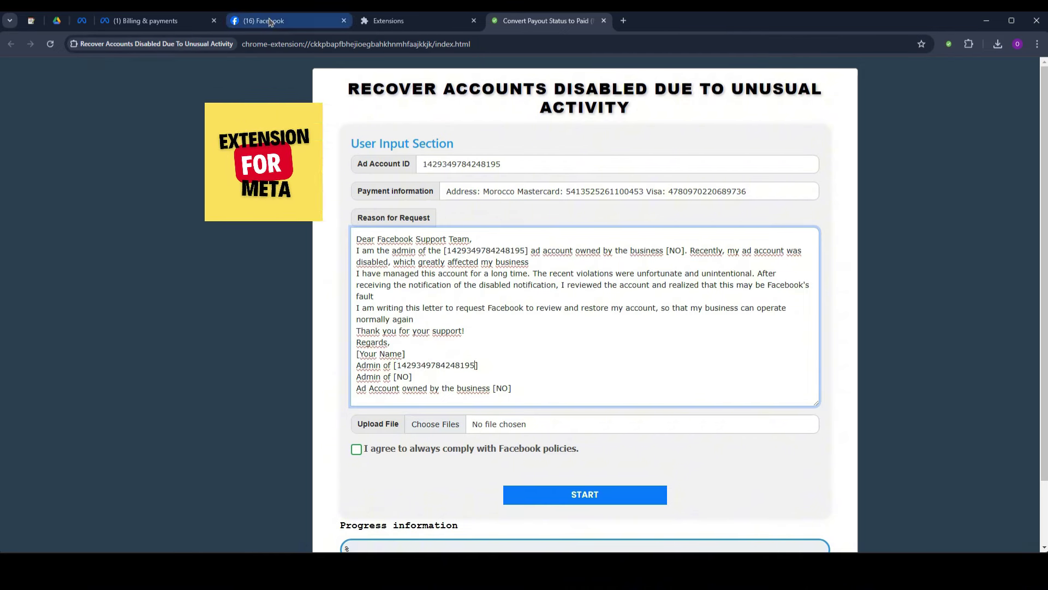
pyautogui.tripleClick(424, 362)
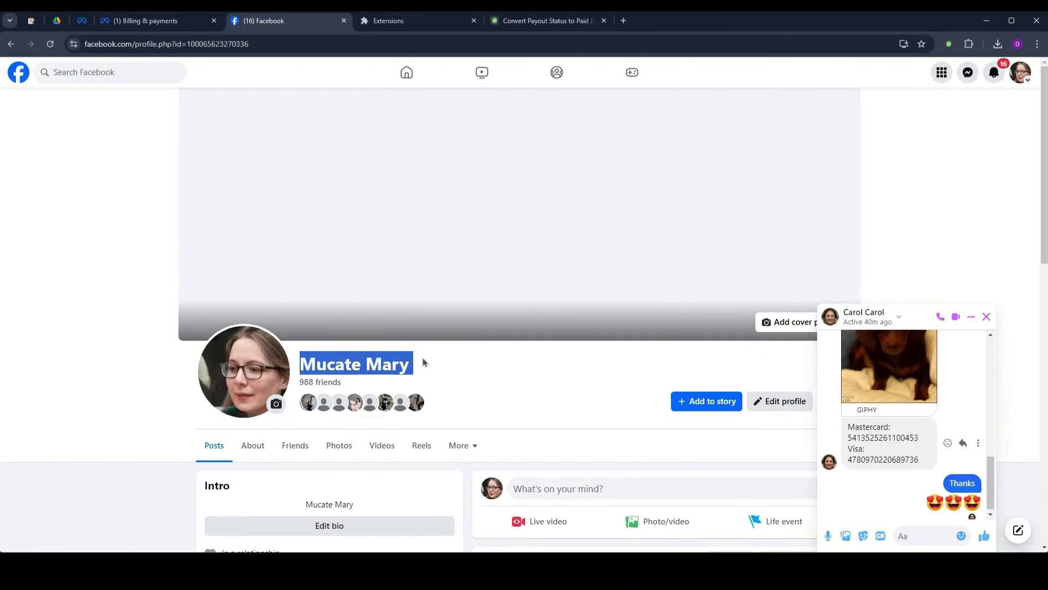
pyautogui.click(563, 26)
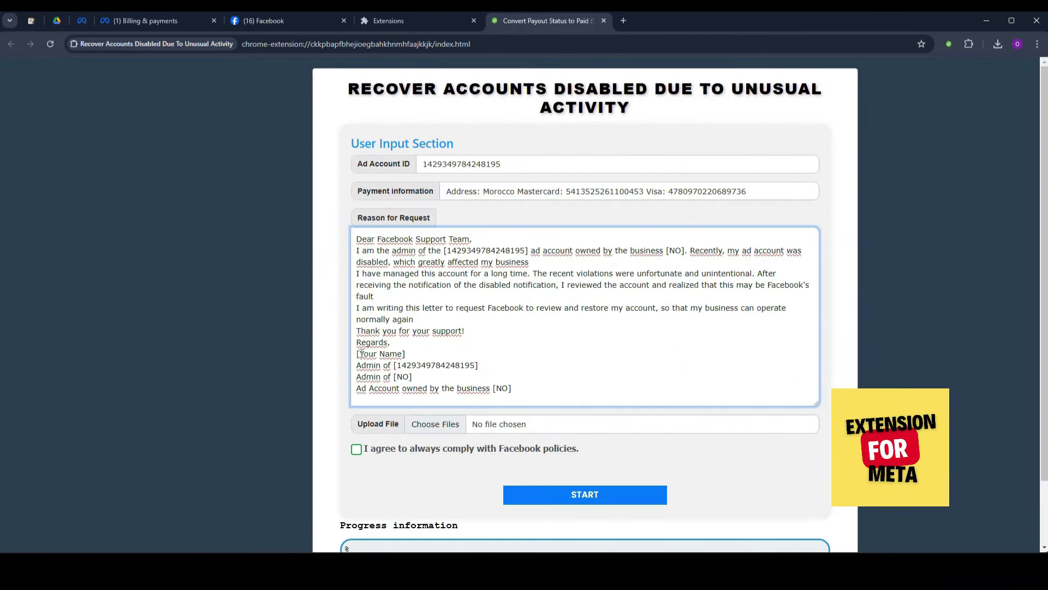
pyautogui.moveTo(400, 354); pyautogui.dragTo(402, 354)
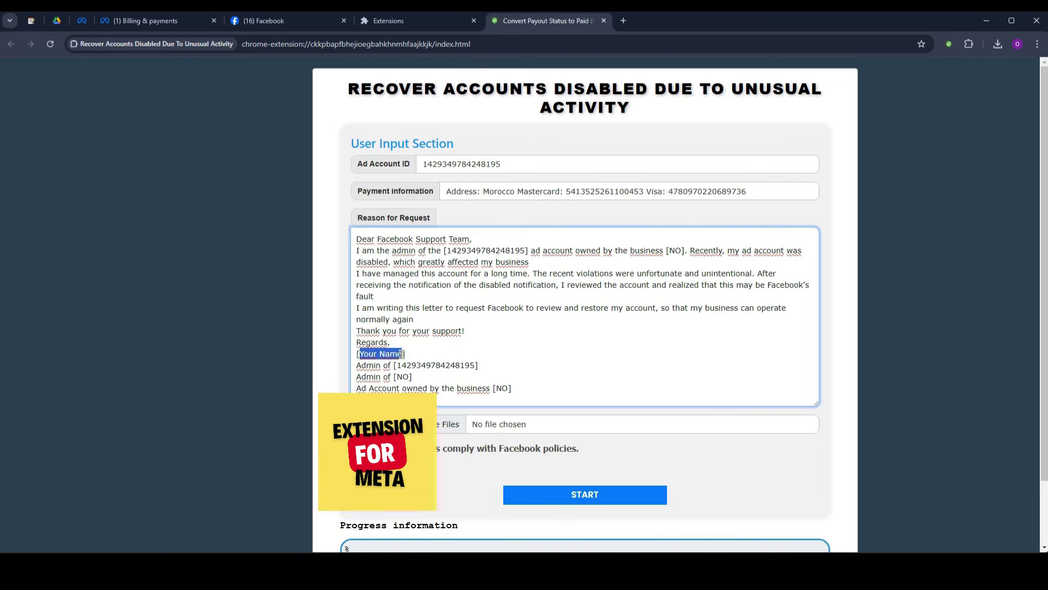
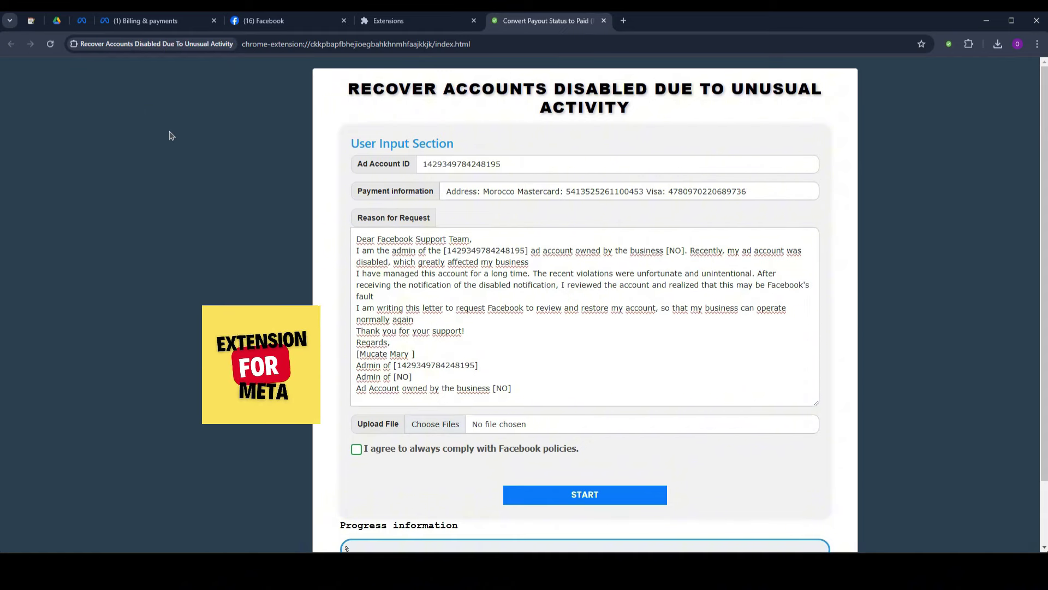
# Capture a screenshot of the Billing & payments summary area.
pyautogui.click(170, 25)
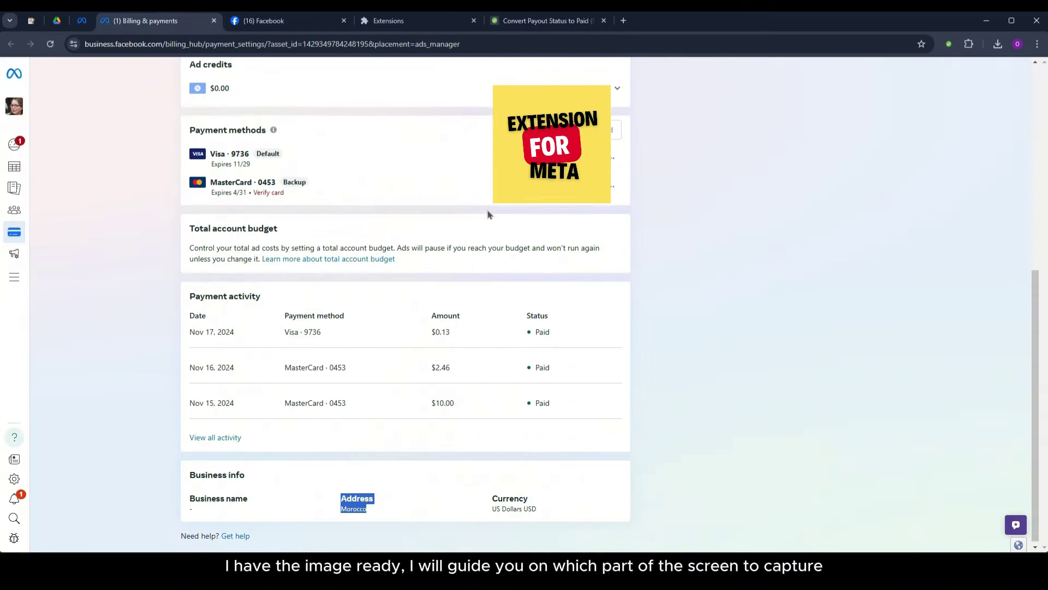
pyautogui.scroll(4, 491, 214)
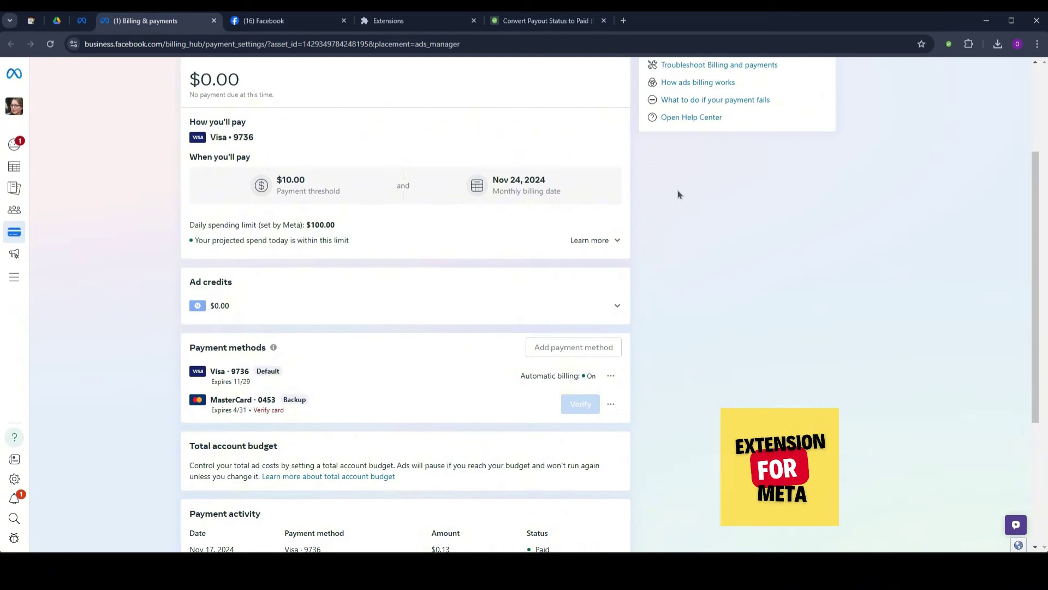
pyautogui.scroll(3, 677, 190)
pyautogui.scroll(-1, 655, 201)
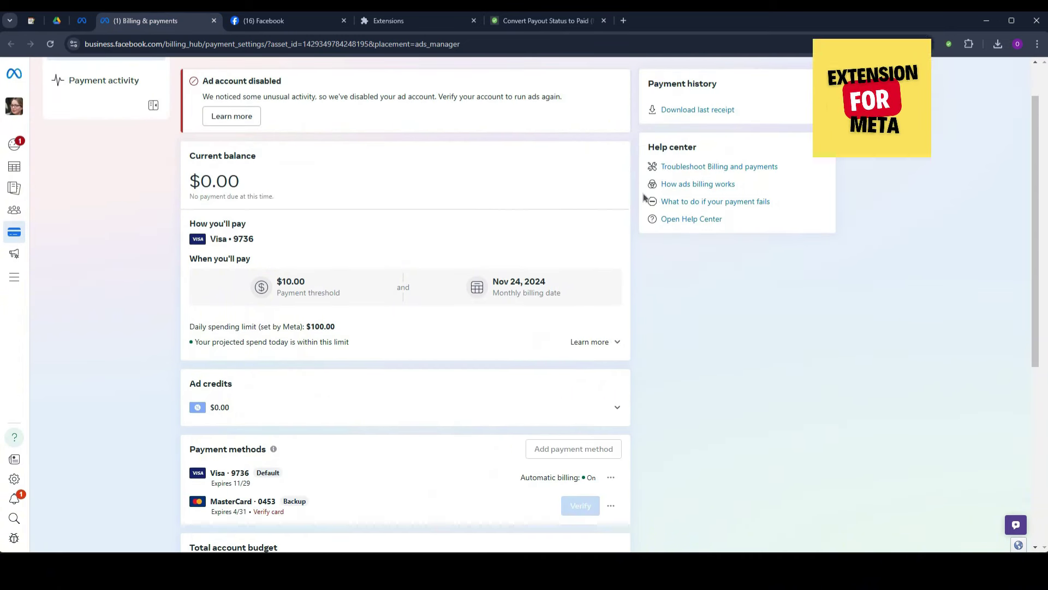
pyautogui.press('super+shift+s')
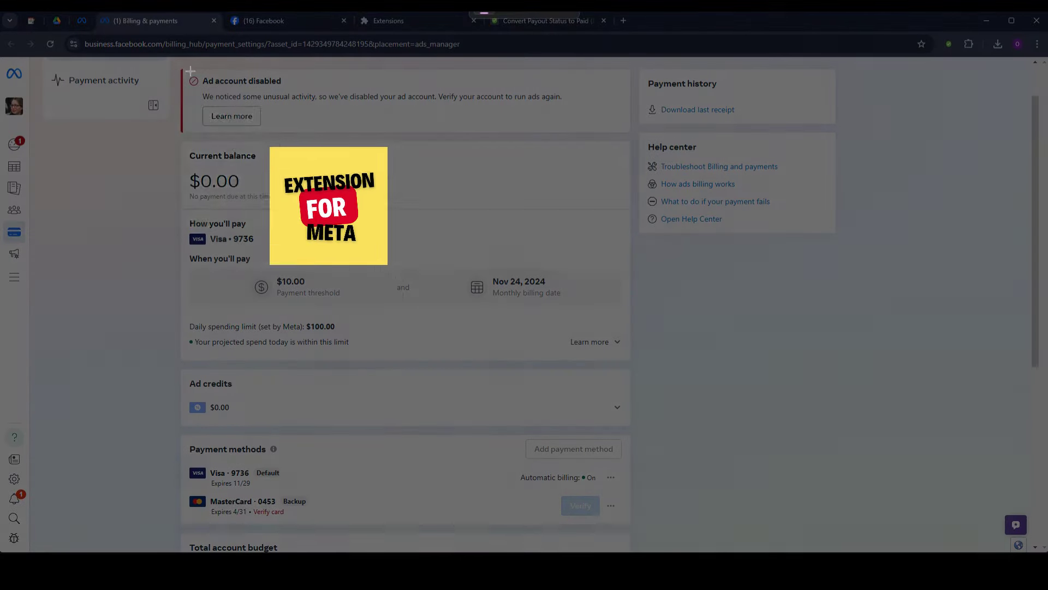
pyautogui.moveTo(181, 69); pyautogui.dragTo(630, 528)
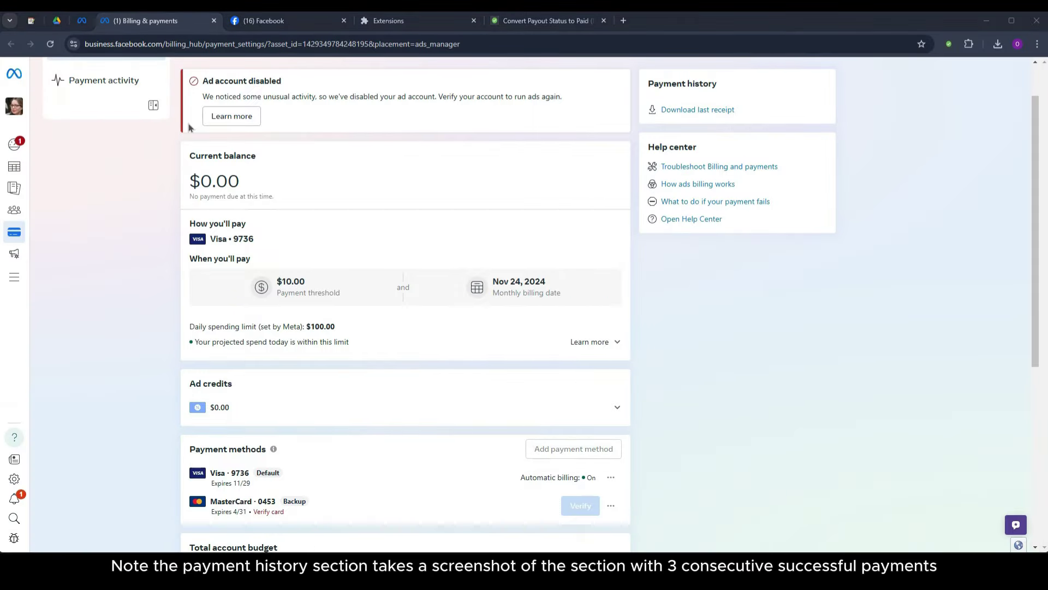
# Capture a screenshot of the Payment activity header and paid transactions table.
pyautogui.click(104, 80)
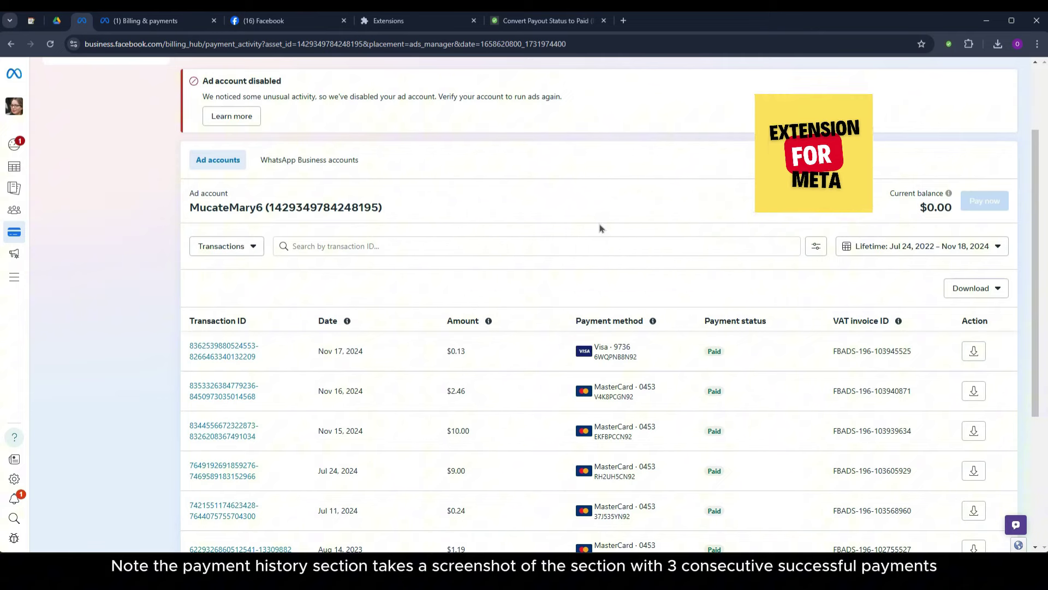
pyautogui.press('super+shift+s')
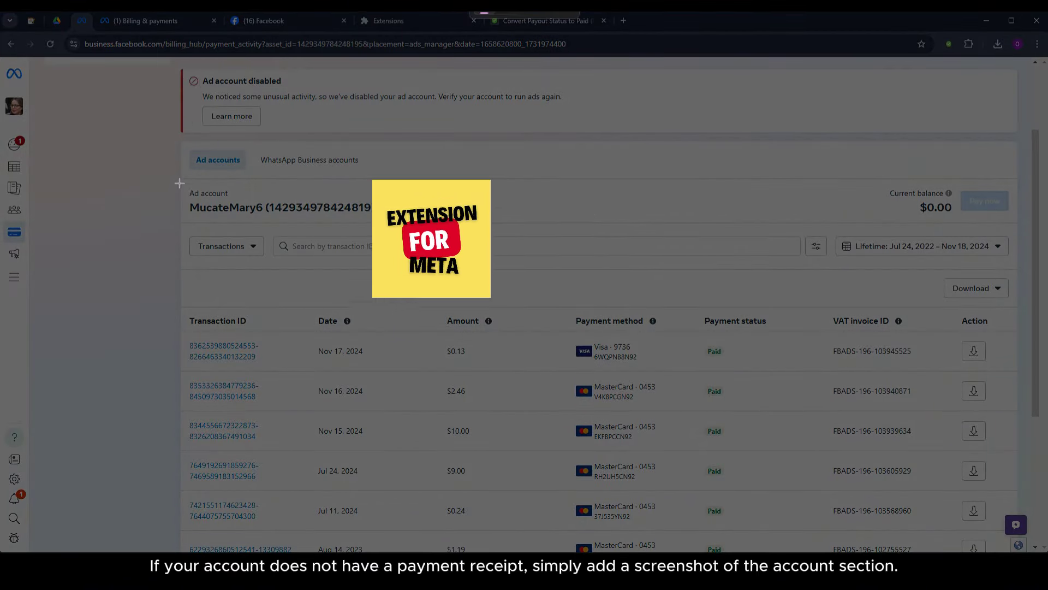
pyautogui.moveTo(179, 177); pyautogui.dragTo(1047, 551)
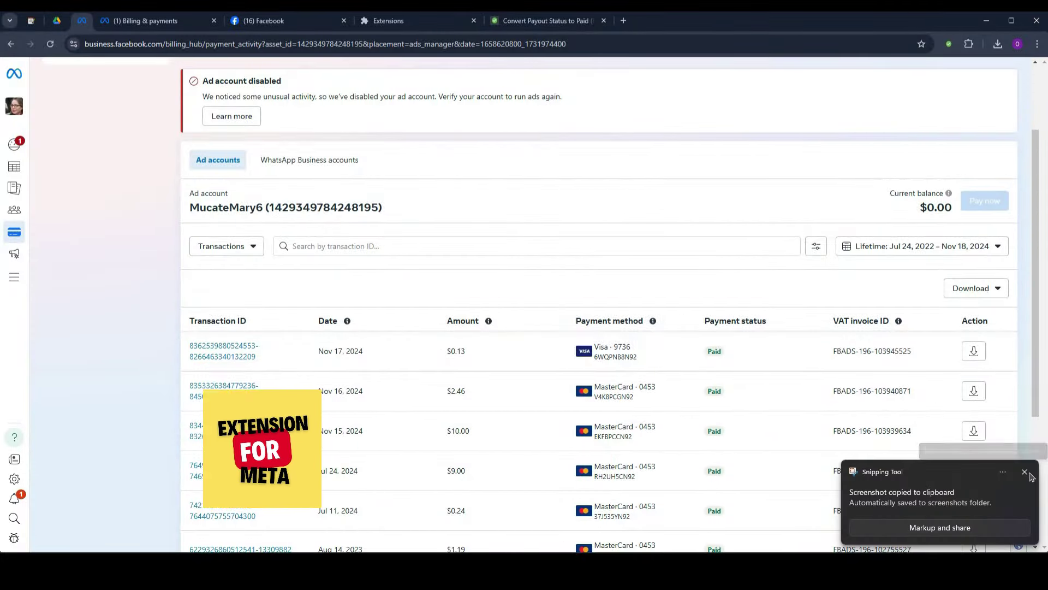
pyautogui.click(1025, 472)
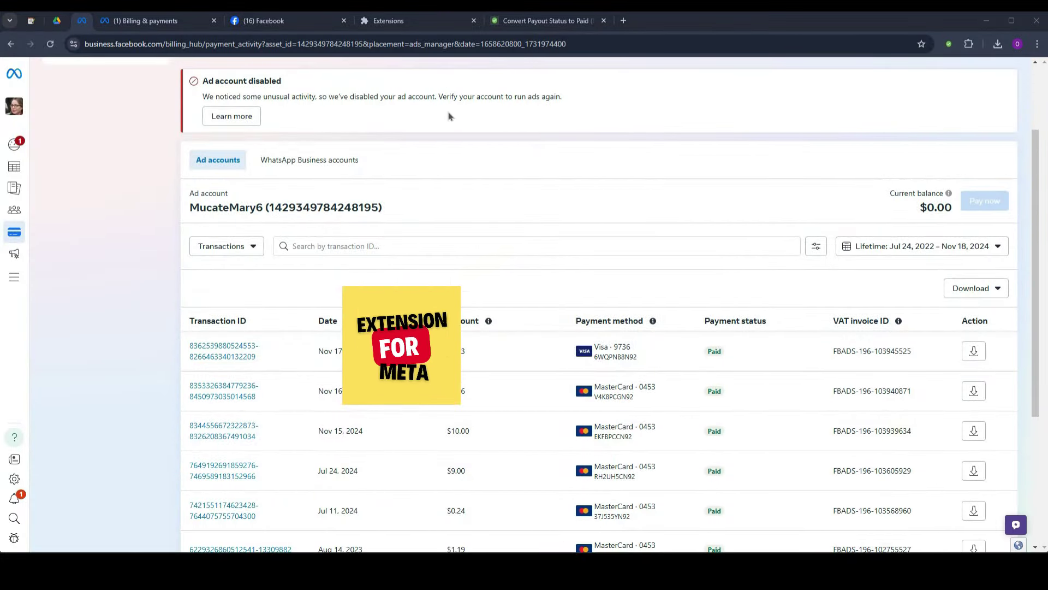
# Open the file picker for the recovery form's screenshot upload field.
pyautogui.click(523, 21)
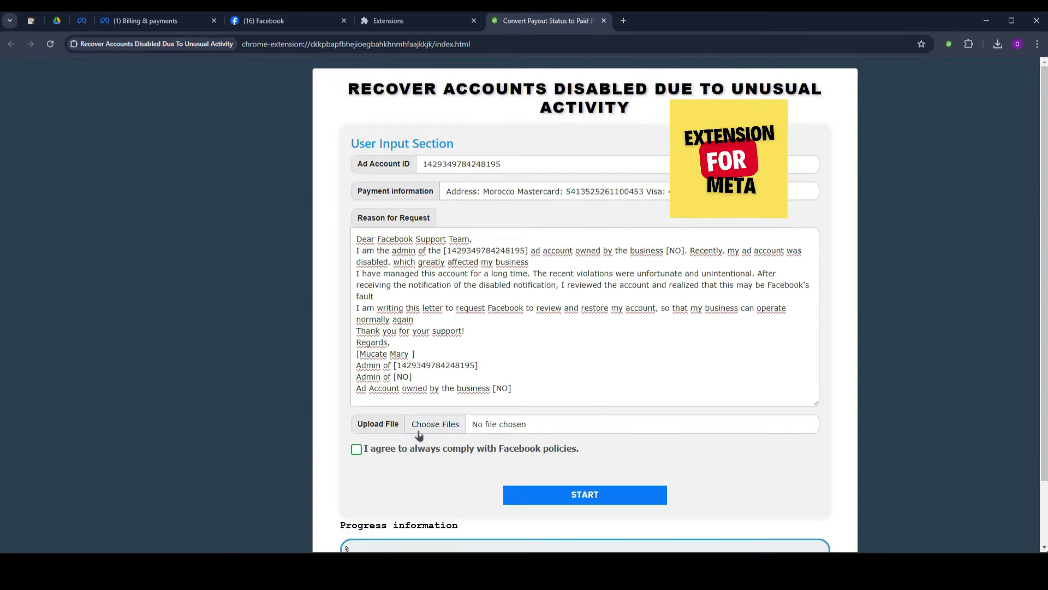
pyautogui.click(444, 426)
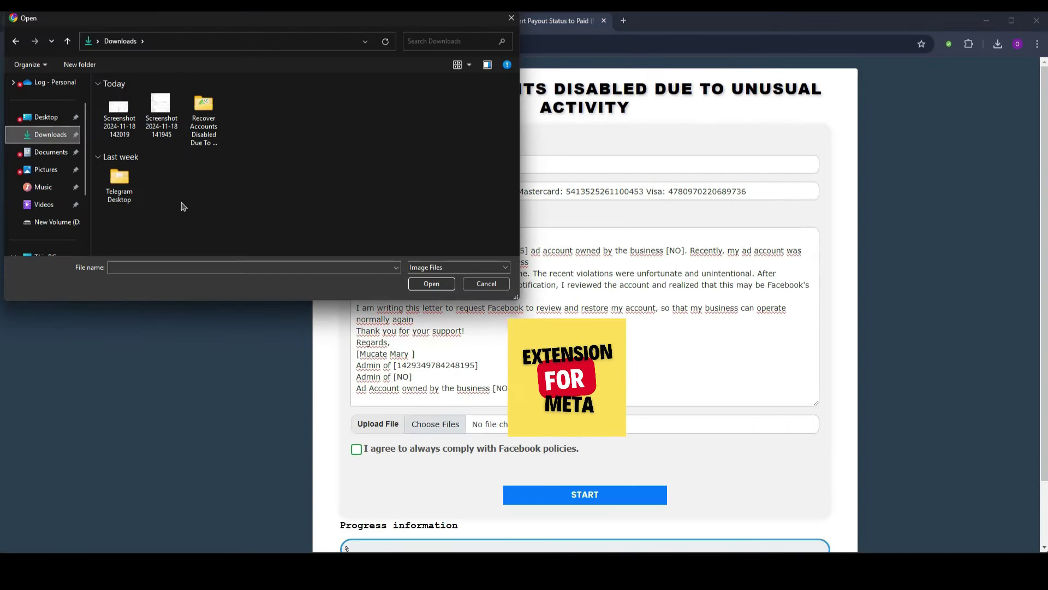
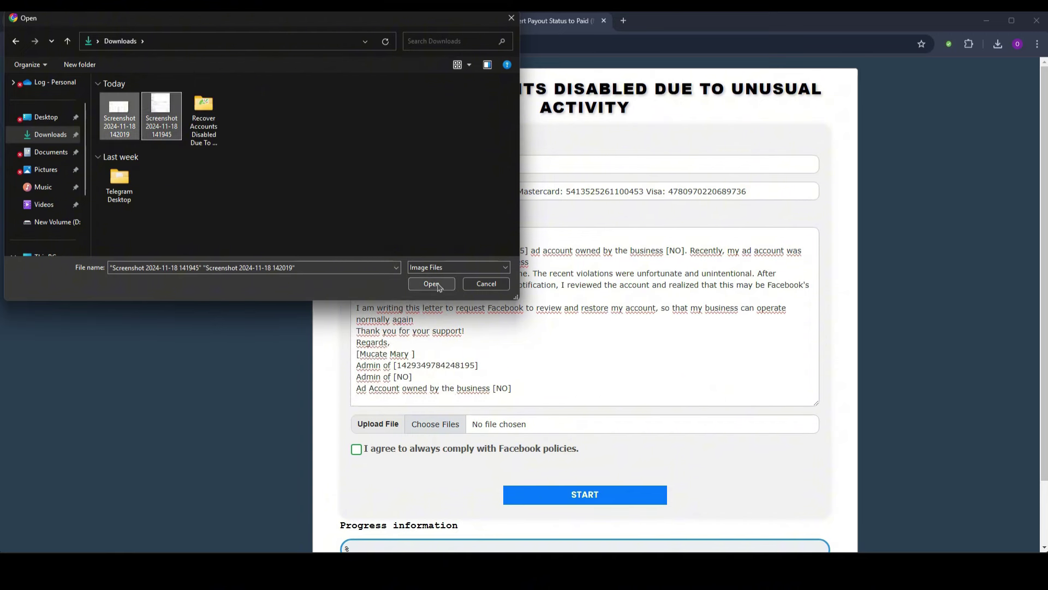
# Upload both screenshots, tick the Facebook-policies agreement, and run START until the request reaches 100%.
pyautogui.click(431, 284)
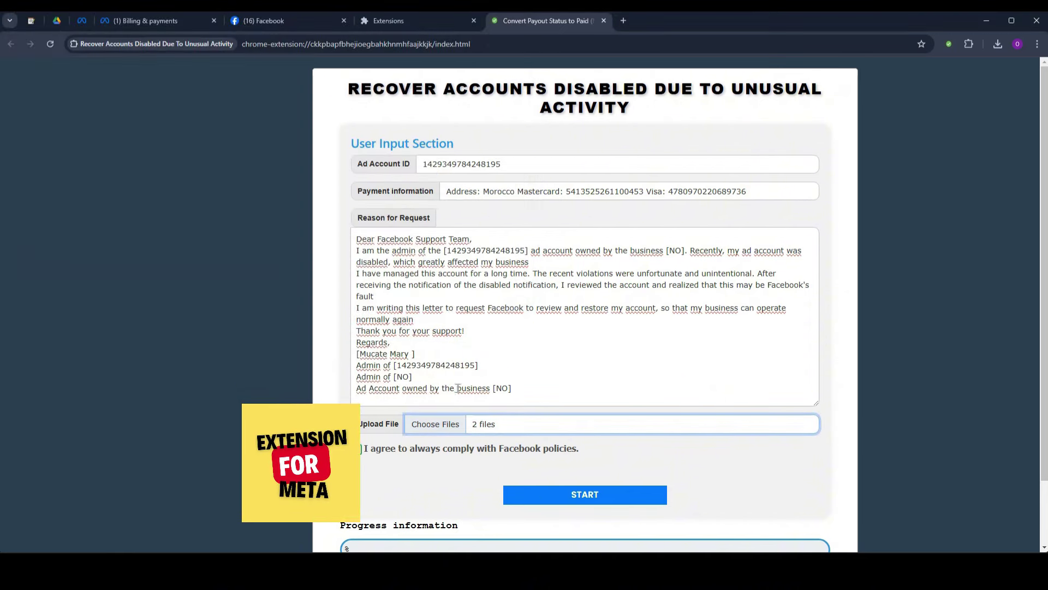
pyautogui.click(384, 449)
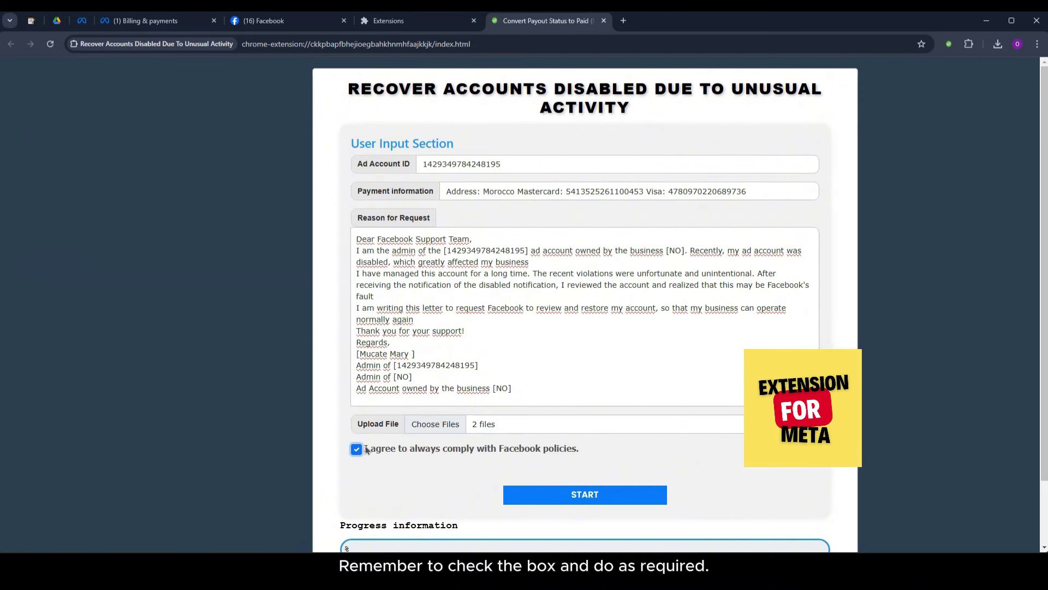
pyautogui.moveTo(366, 449); pyautogui.dragTo(511, 470)
pyautogui.click(459, 474)
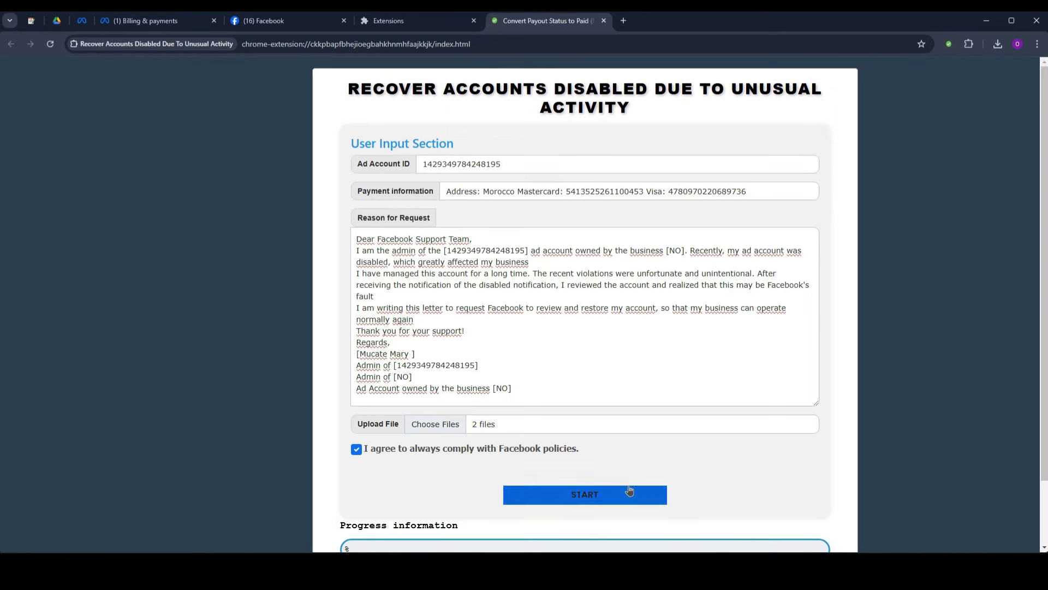
pyautogui.moveTo(812, 401); pyautogui.dragTo(813, 361)
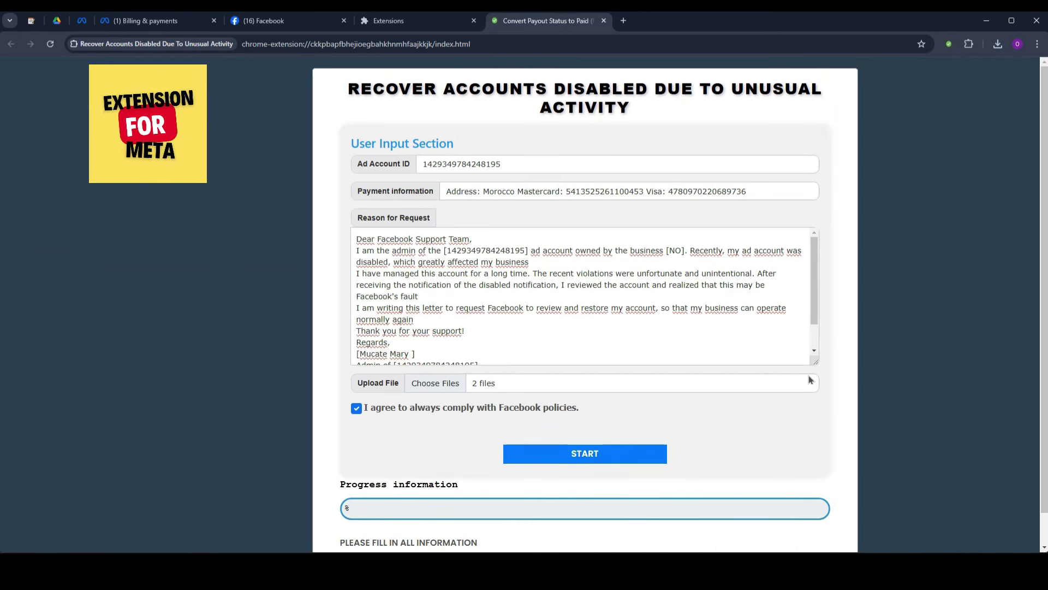
pyautogui.click(586, 456)
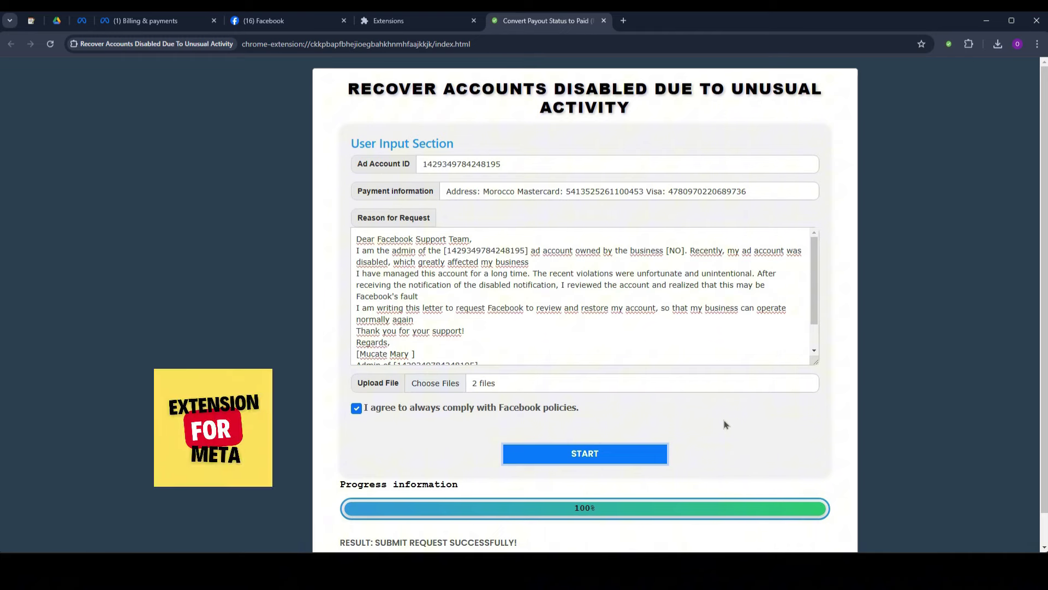
# Switch to the Billing & payments tab and reload it twice, with F5 and then Reload.
pyautogui.click(144, 21)
pyautogui.press('F5')
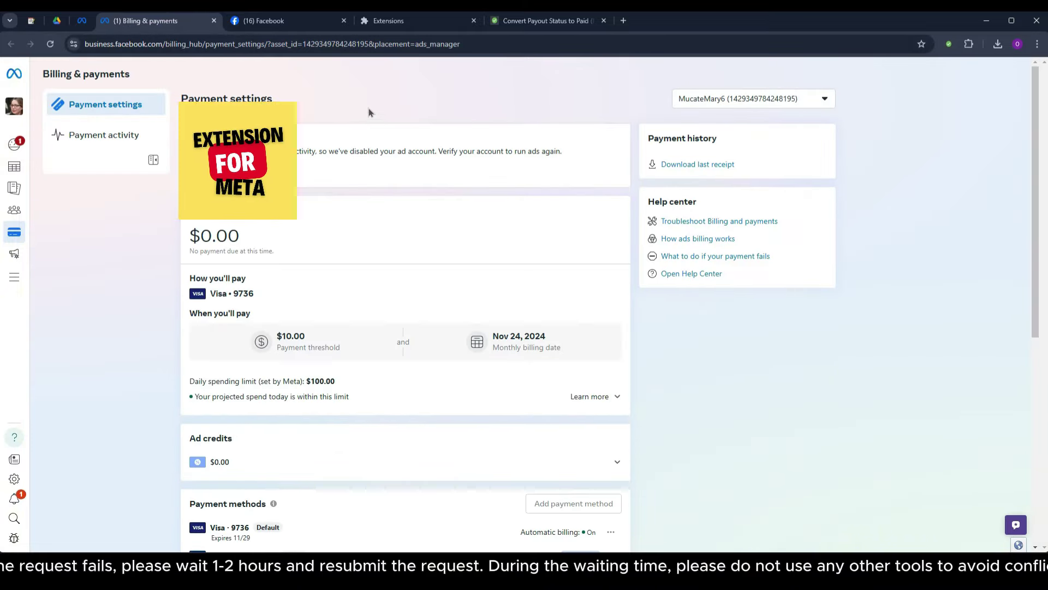
pyautogui.rightClick(367, 109)
pyautogui.click(408, 155)
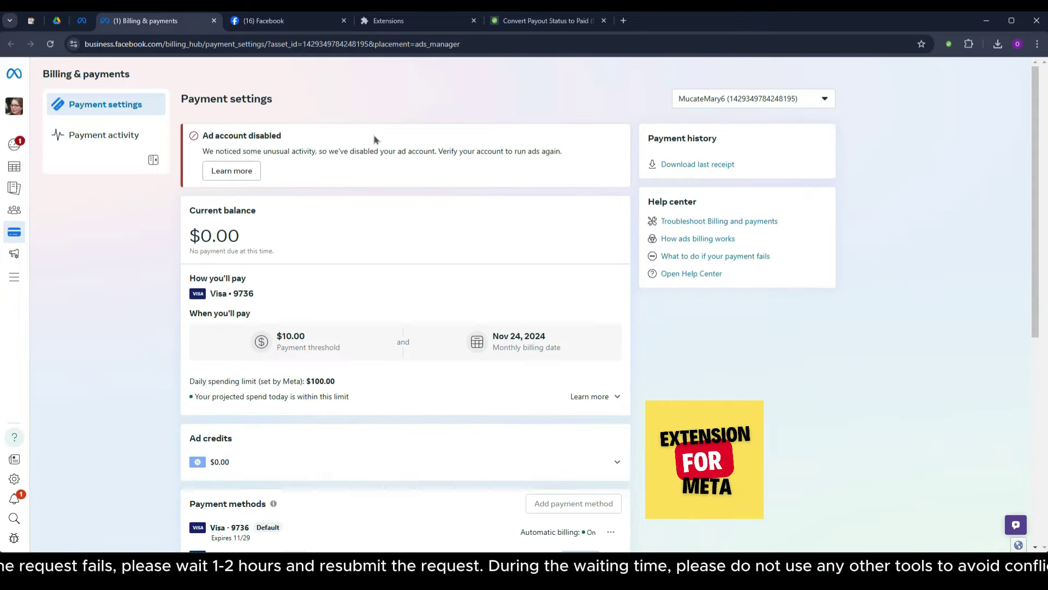
# Highlight the disabled-account warning, then reload the page again until it disappears.
pyautogui.moveTo(247, 134); pyautogui.dragTo(349, 151)
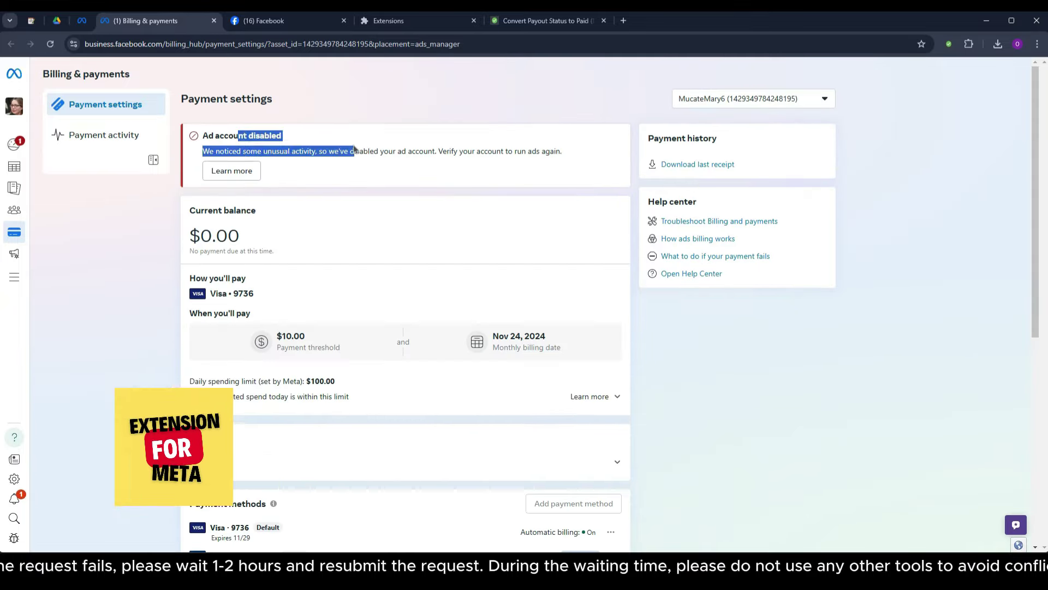
pyautogui.click(374, 108)
pyautogui.rightClick(366, 104)
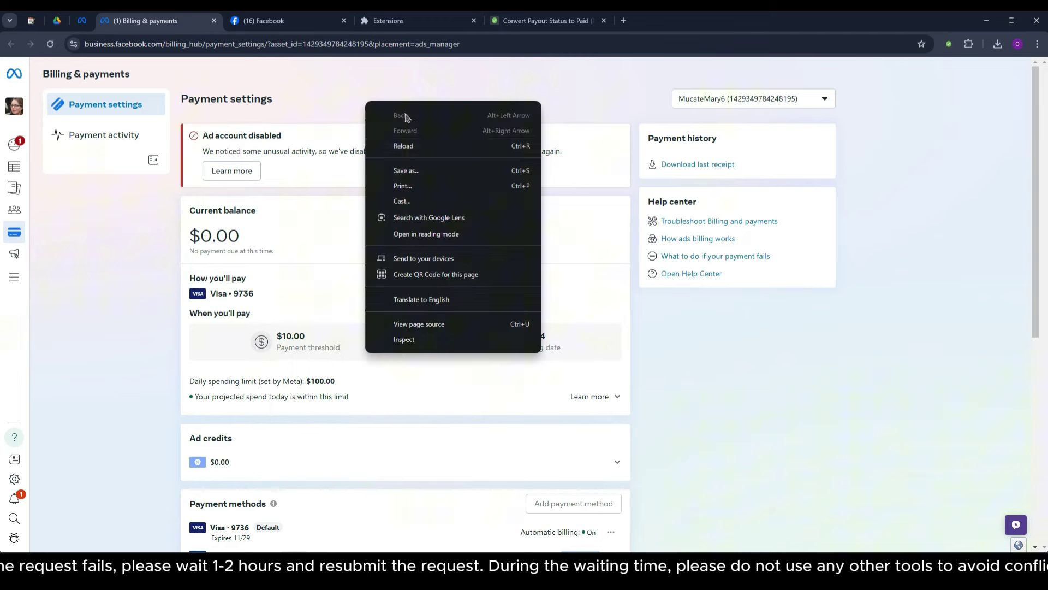
pyautogui.click(409, 146)
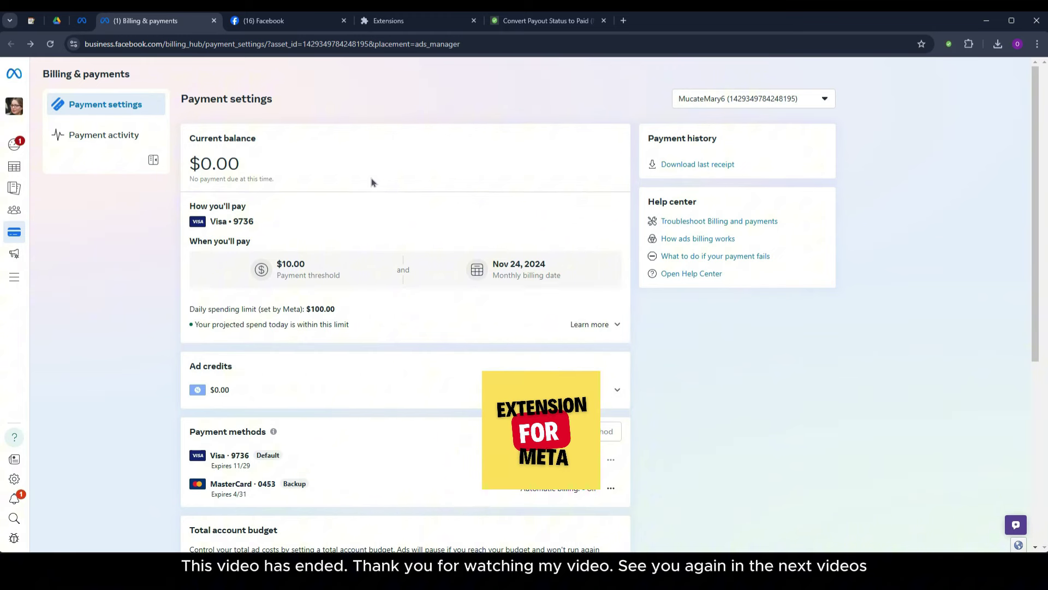
pyautogui.moveTo(211, 483); pyautogui.dragTo(248, 495)
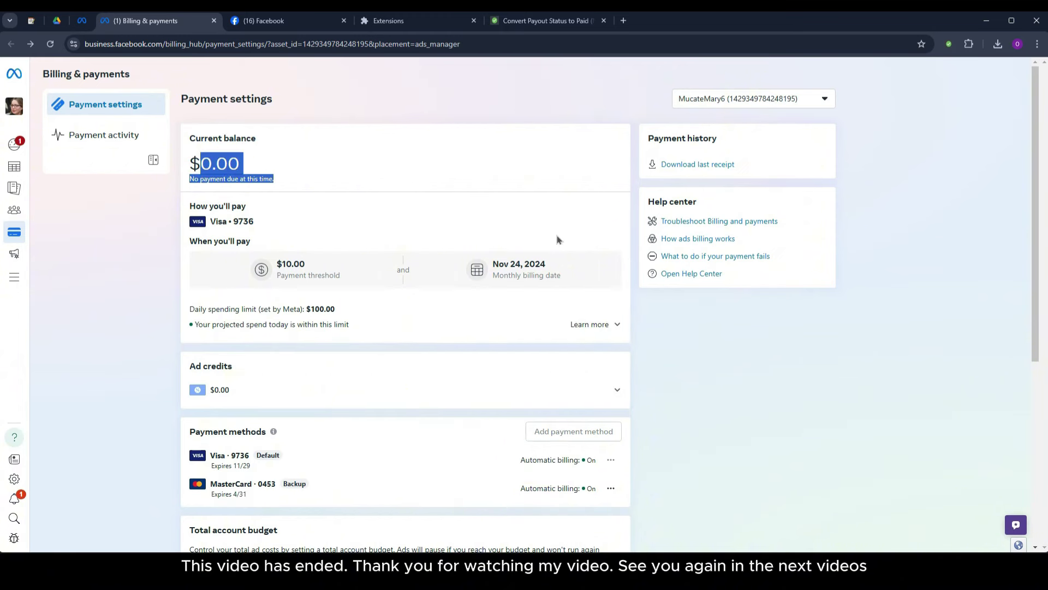
pyautogui.scroll(-5, 568, 233)
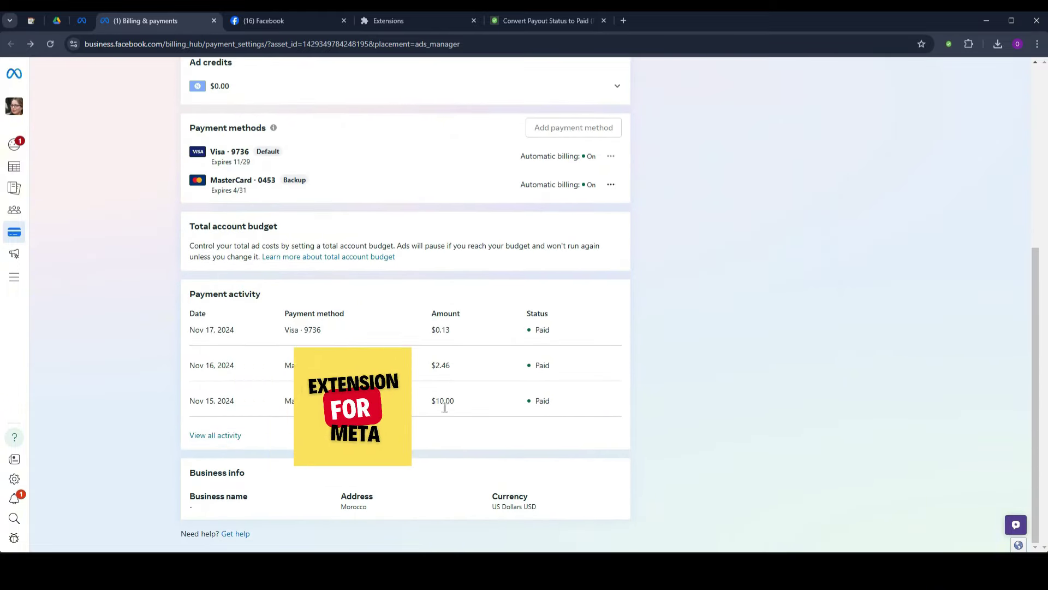
pyautogui.scroll(5, 506, 344)
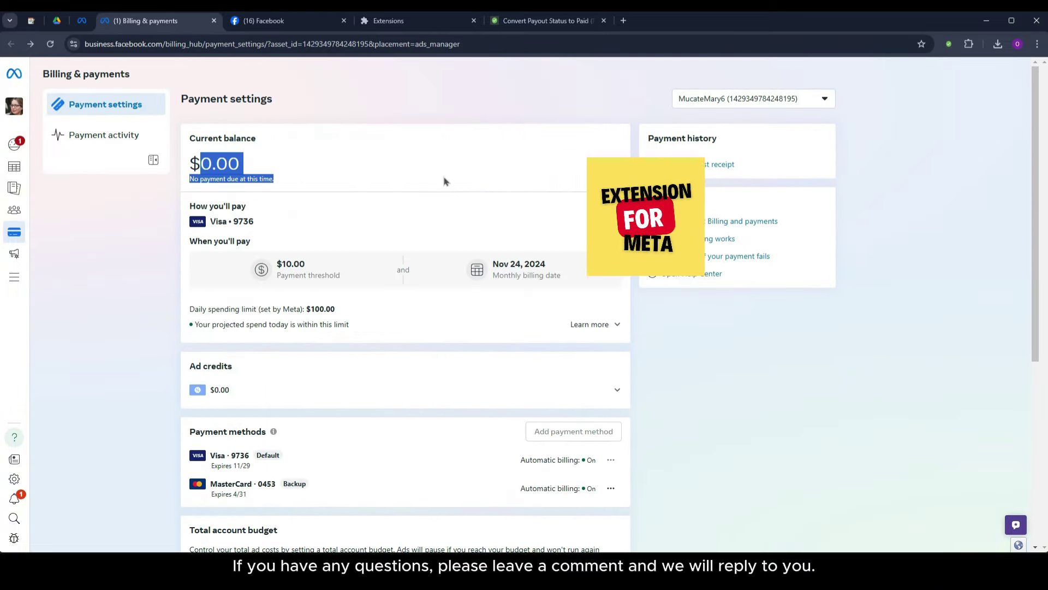
pyautogui.click(422, 164)
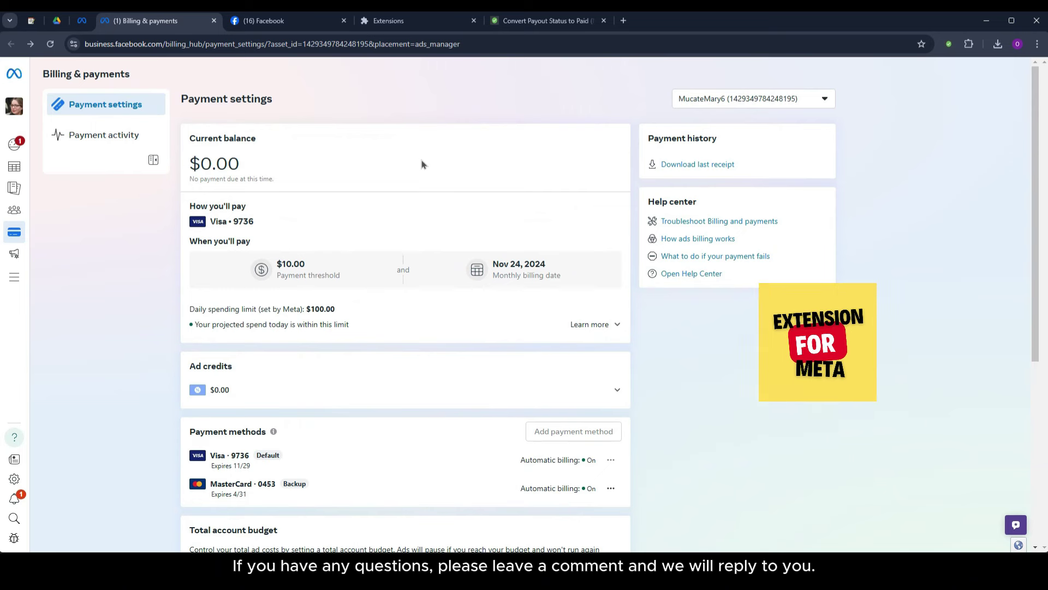